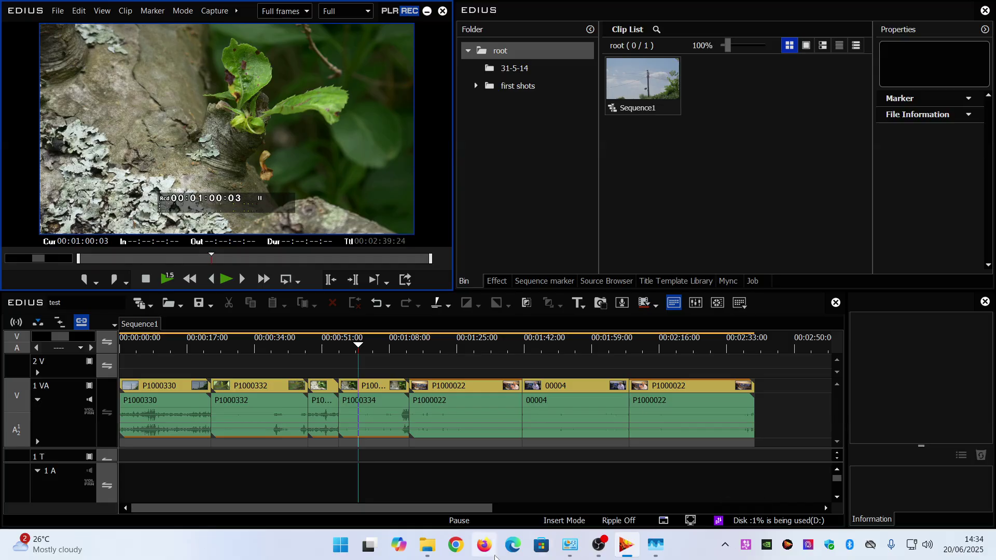
Open the EDIUS 11 Setup Manager's application list from its tray icon menu.
{"action": "mouse_move", "coordinate": [627, 544]}
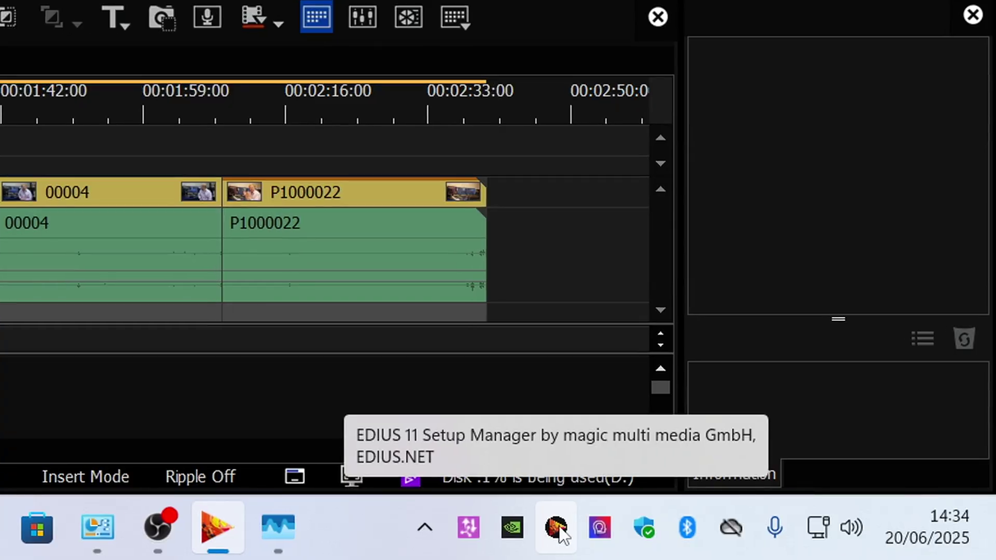
{"action": "right_click", "coordinate": [556, 528]}
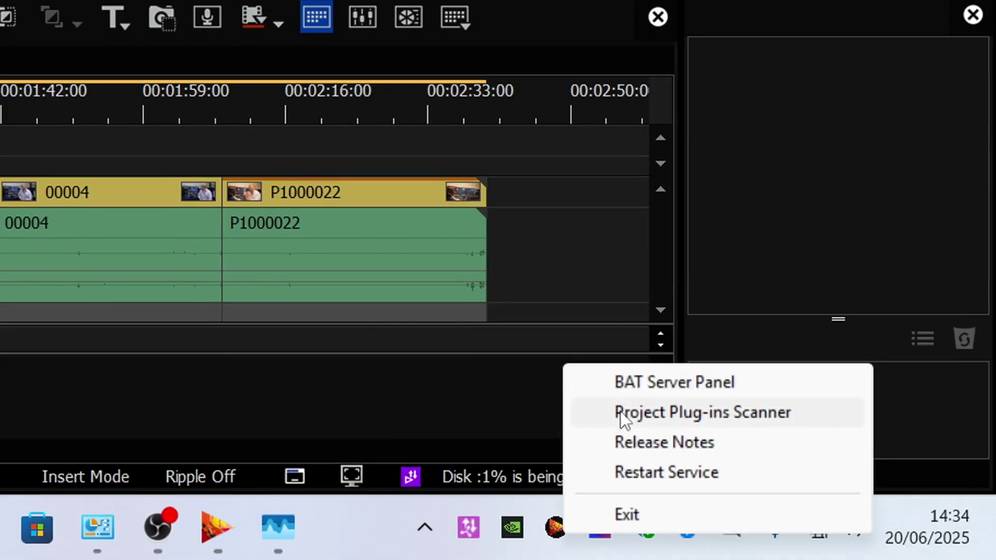
{"action": "left_click", "coordinate": [642, 382]}
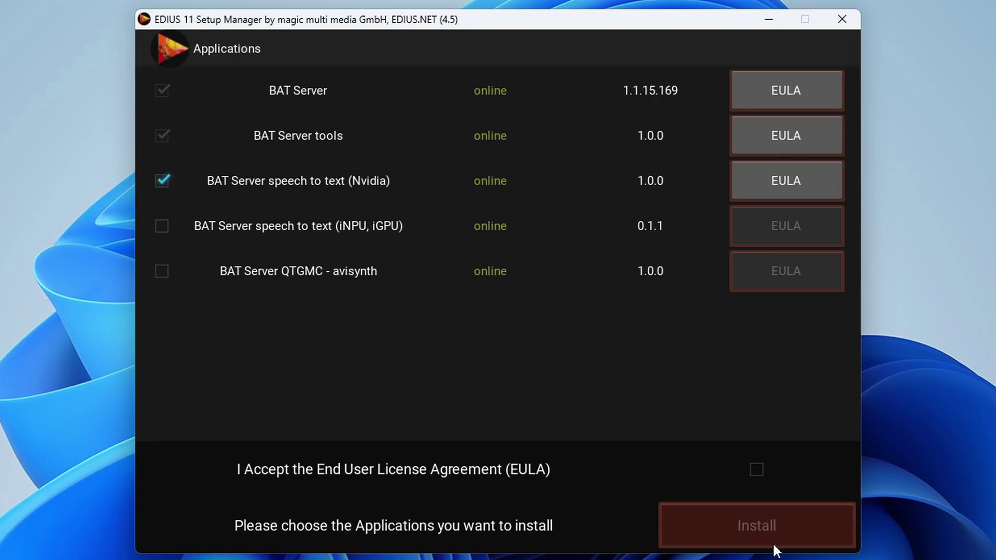
Accept the EULA, mark BAT Server QTGMC - avisynth for installation, and check NPU usage in Task Manager.
{"action": "left_click", "coordinate": [755, 470]}
{"action": "left_click", "coordinate": [163, 275]}
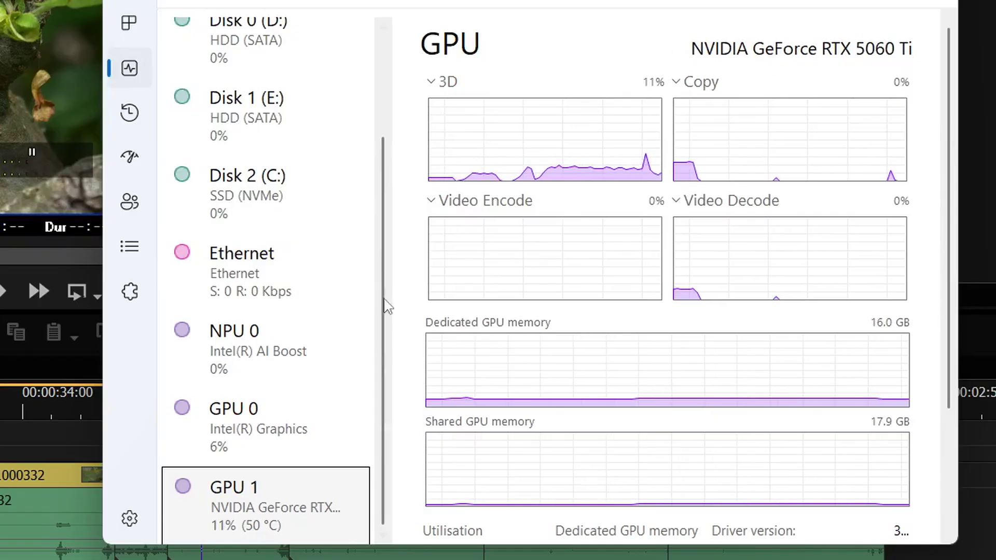
{"action": "left_click", "coordinate": [282, 349]}
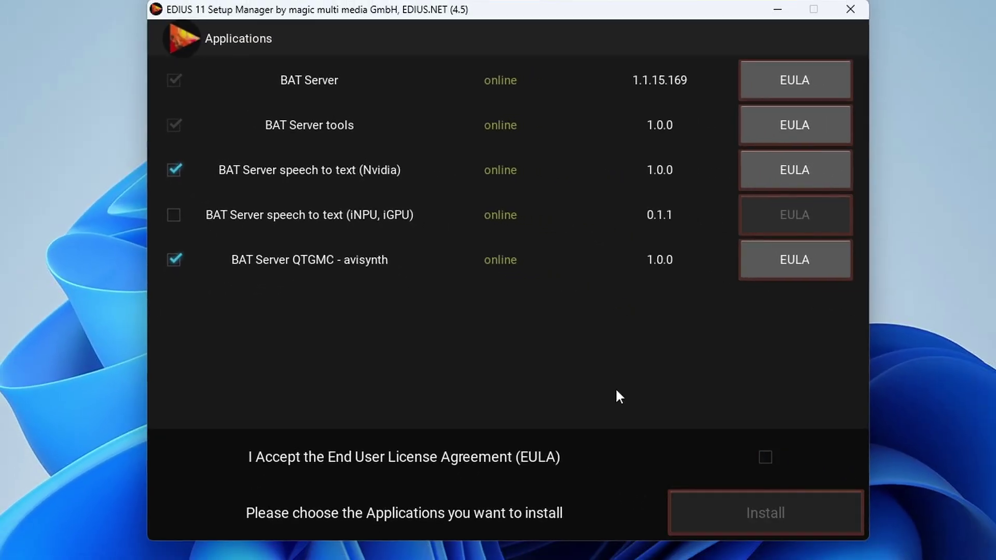
Accept the EULA and install all four selected BAT Server components, including QTGMC - avisynth.
{"action": "left_click", "coordinate": [766, 456]}
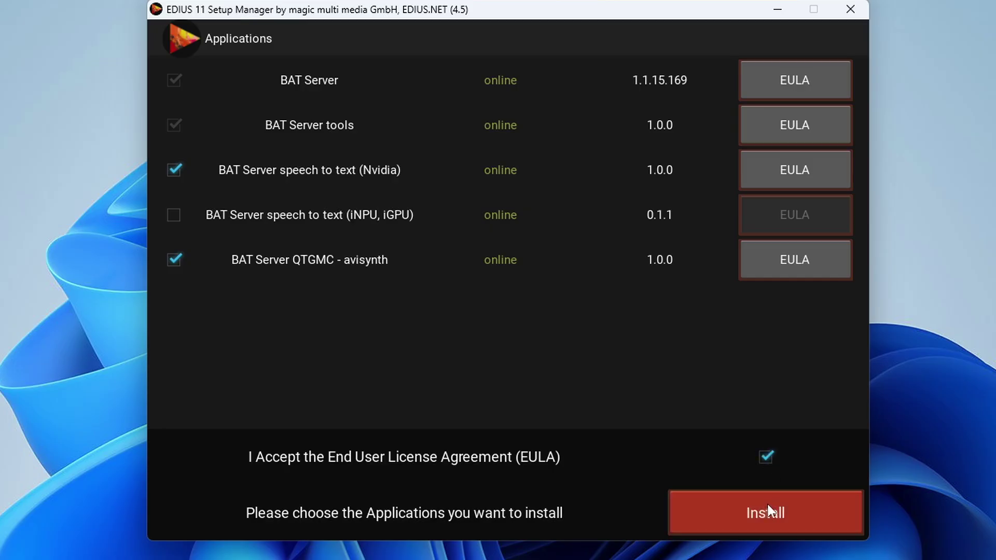
{"action": "left_click", "coordinate": [749, 511]}
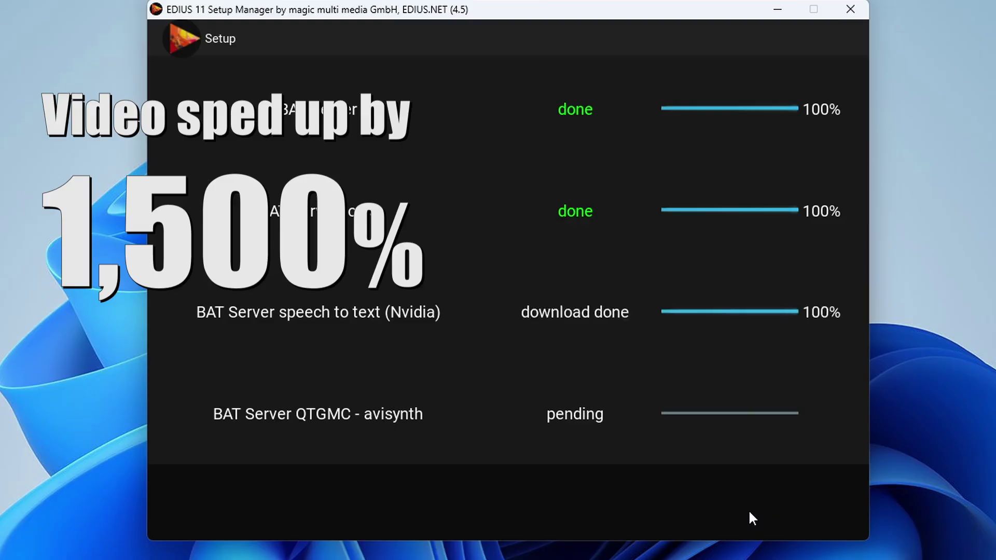
{"action": "left_click_drag", "start_coordinate": [512, 18], "coordinate": [551, 17]}
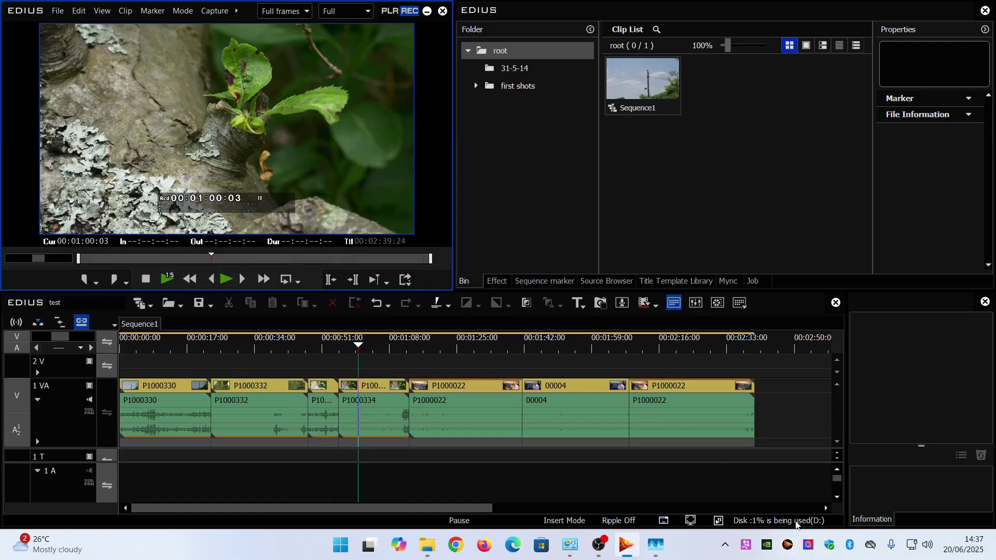
Launch the BAT Server Panel from the Setup Manager's tray menu.
{"action": "right_click", "coordinate": [788, 546]}
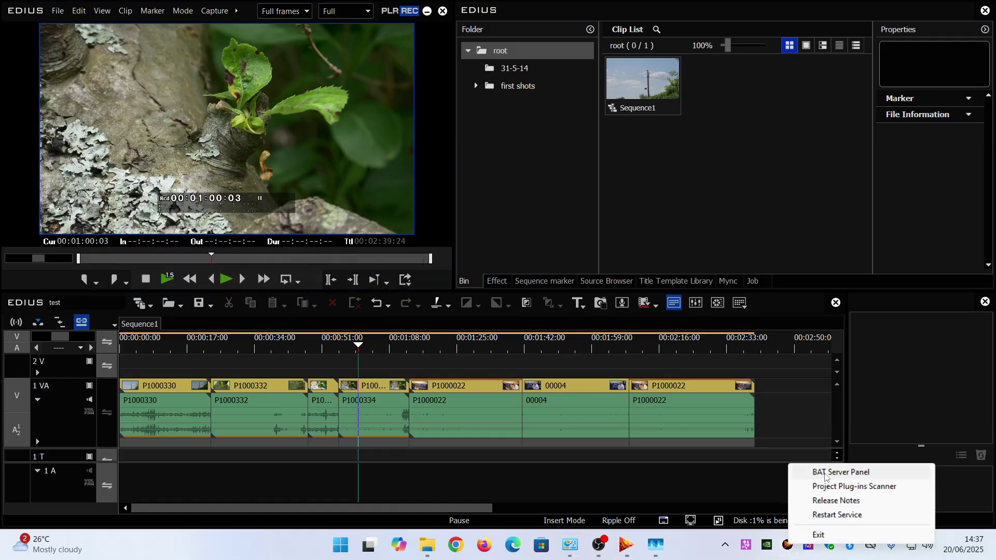
{"action": "left_click", "coordinate": [825, 473]}
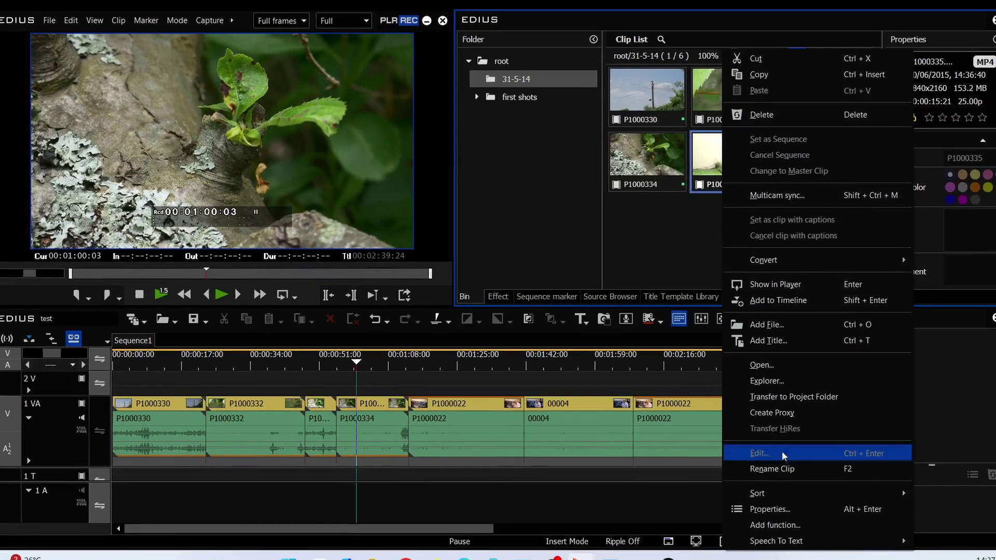
{"action": "mouse_move", "coordinate": [786, 542]}
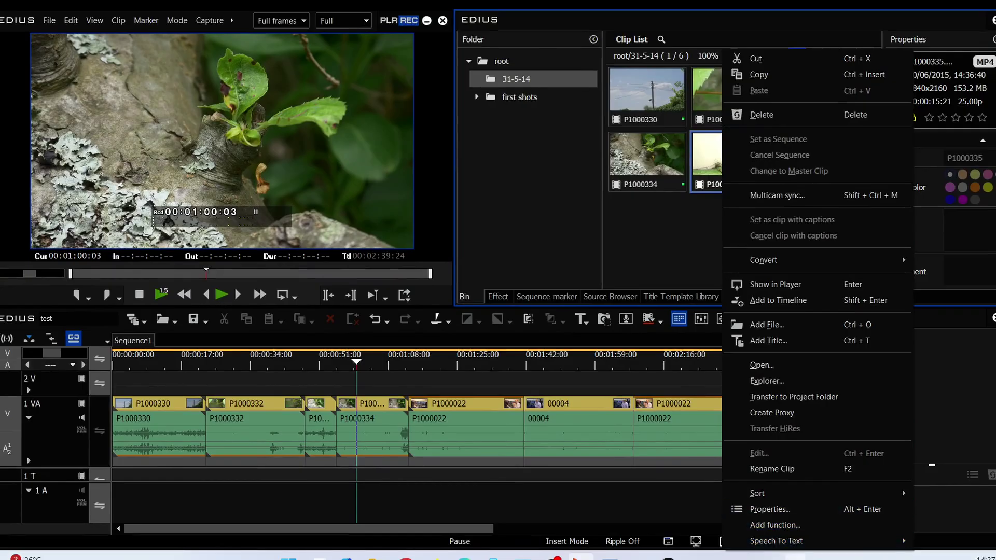
Enable Delete File (permanently) for the BIN and timeline menus, then verify it in the clip menu.
{"action": "left_click", "coordinate": [775, 525]}
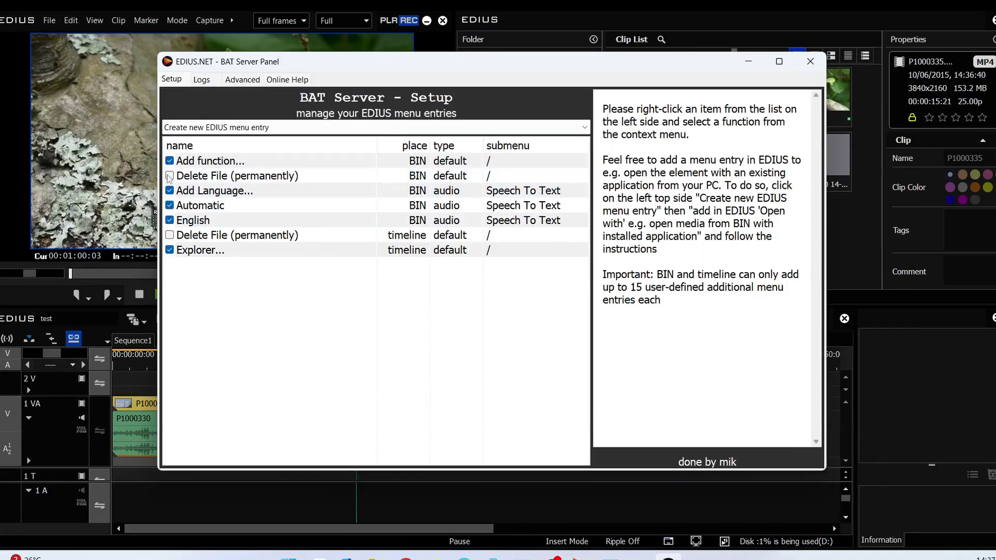
{"action": "left_click", "coordinate": [169, 176]}
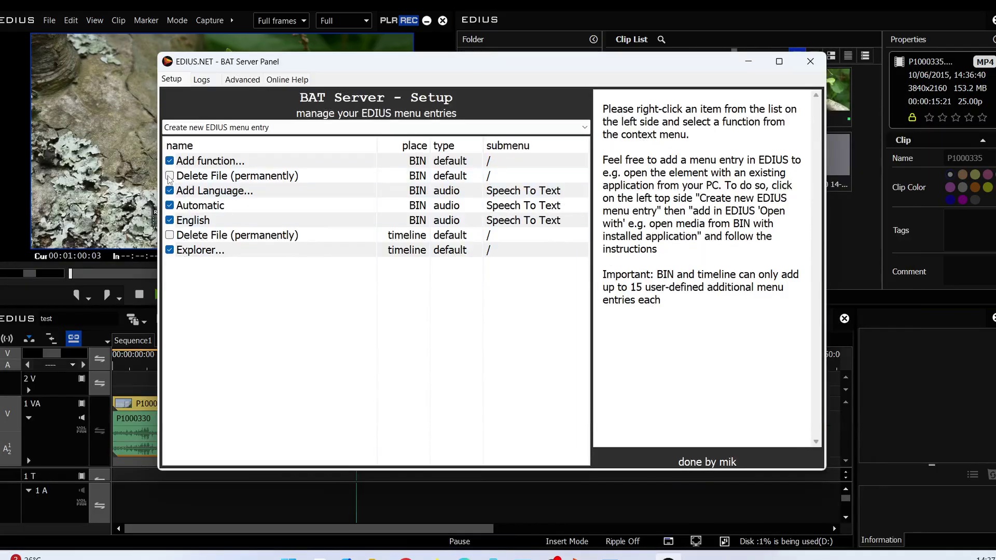
{"action": "left_click", "coordinate": [166, 240]}
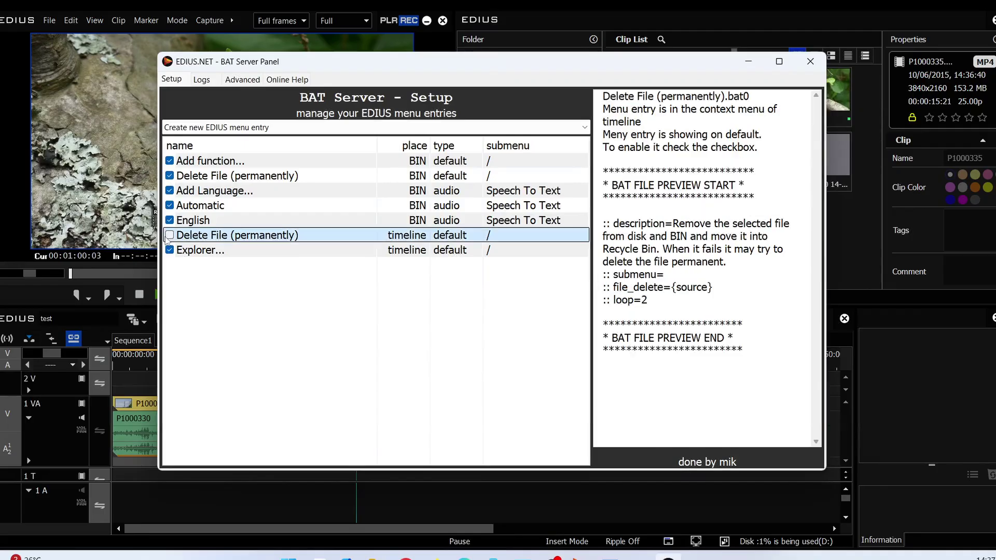
{"action": "right_click", "coordinate": [726, 158]}
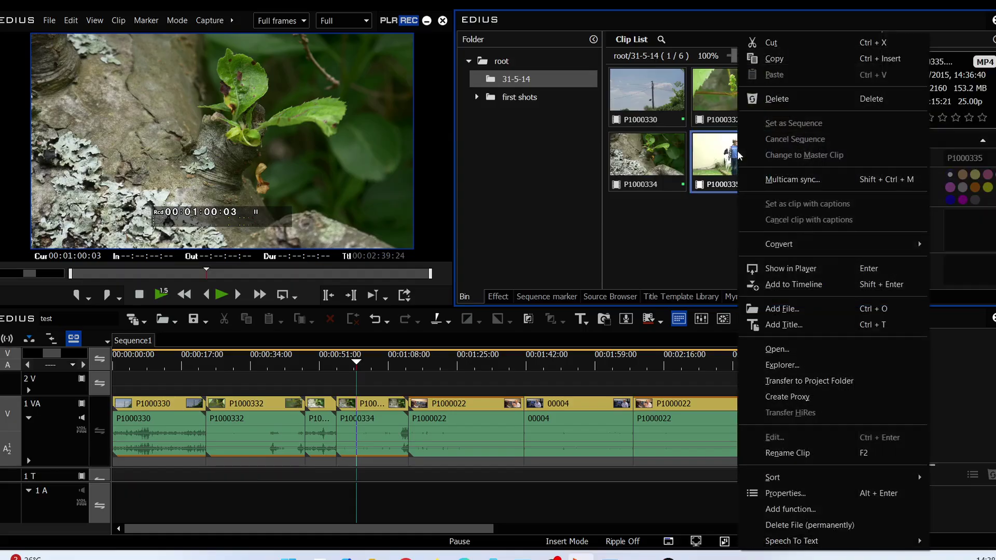
{"action": "left_click", "coordinate": [858, 526]}
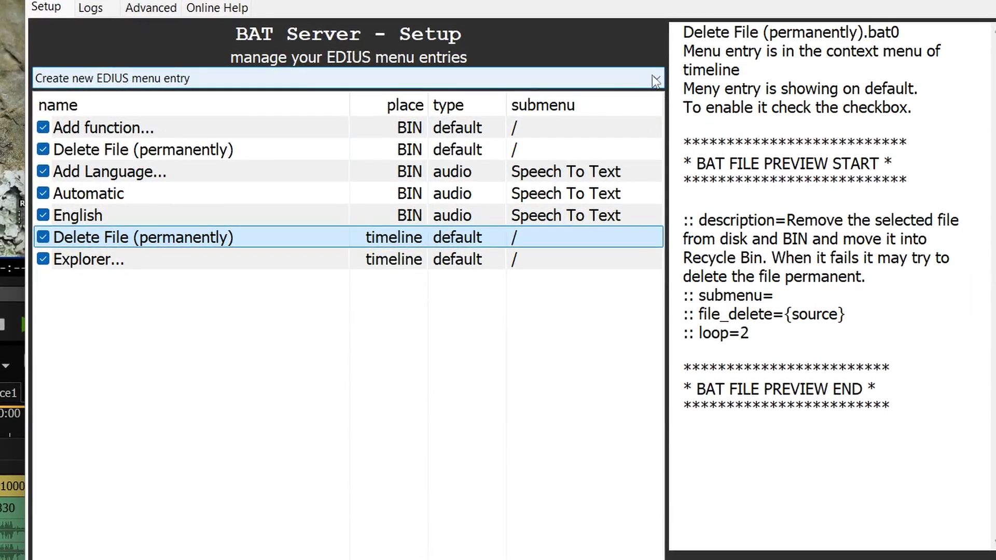
Show the 'Create new EDIUS menu entry' template list.
{"action": "left_click", "coordinate": [652, 75]}
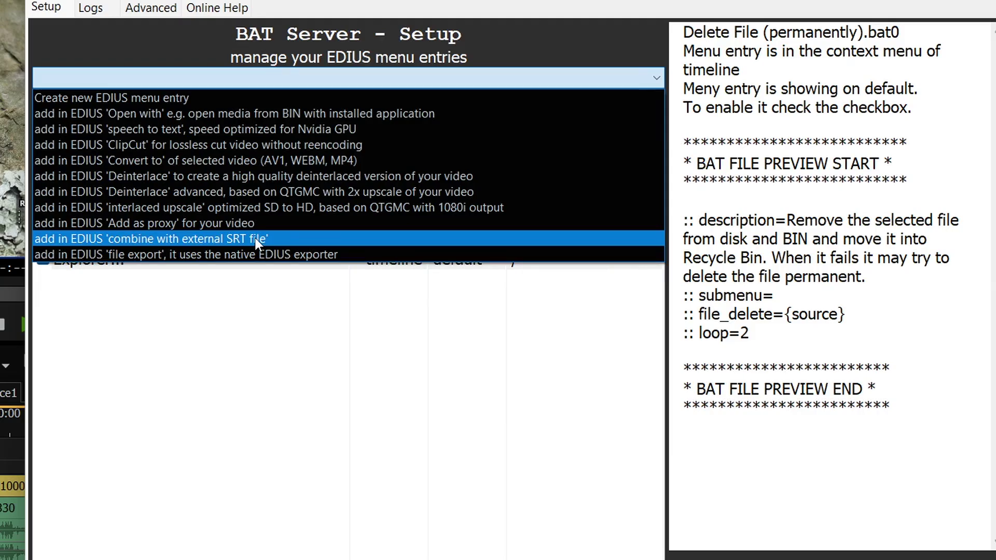
Create a 'QTGMC to ProRes' BIN entry: QTGMC Very Slow preset, ProRes output, trimmed clips only.
{"action": "left_click", "coordinate": [312, 191]}
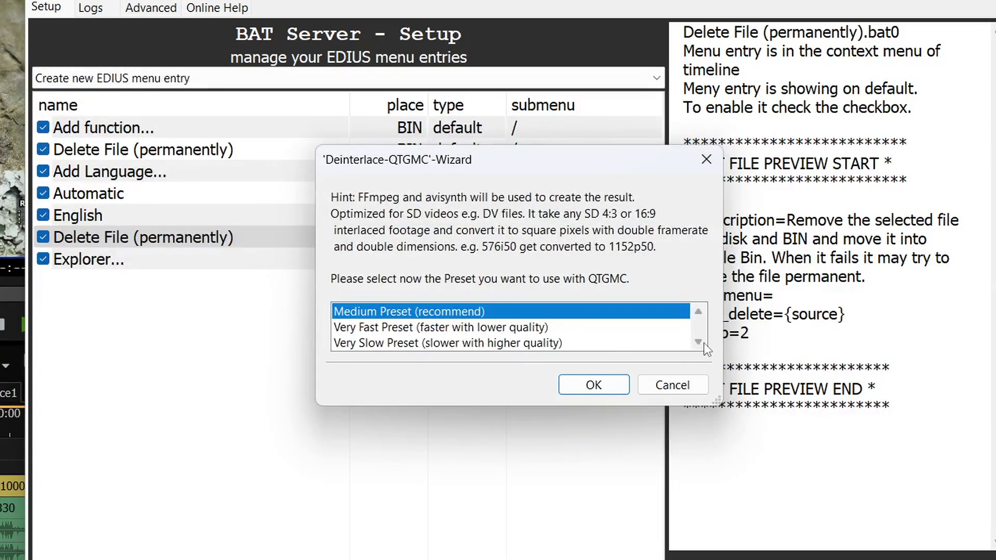
{"action": "left_click", "coordinate": [573, 341]}
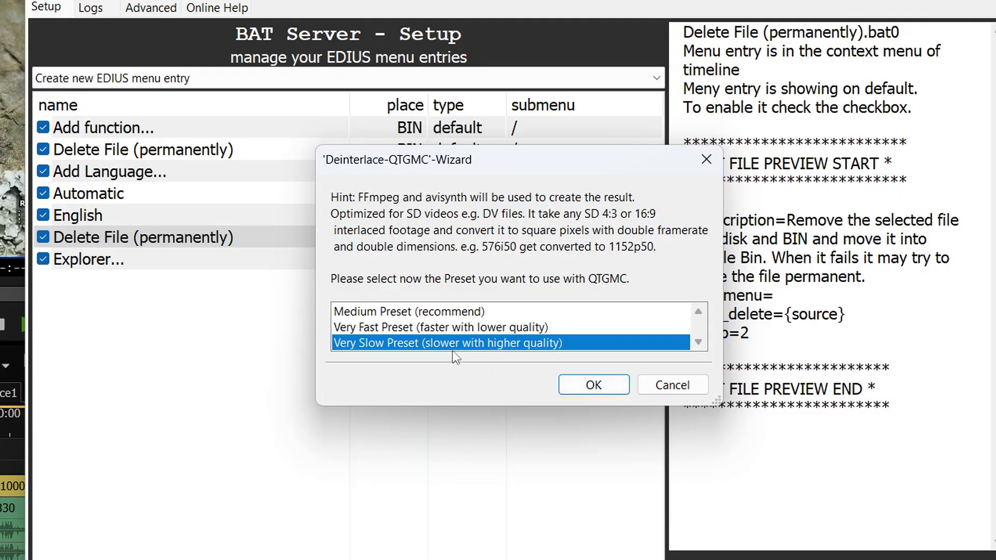
{"action": "left_click", "coordinate": [593, 385]}
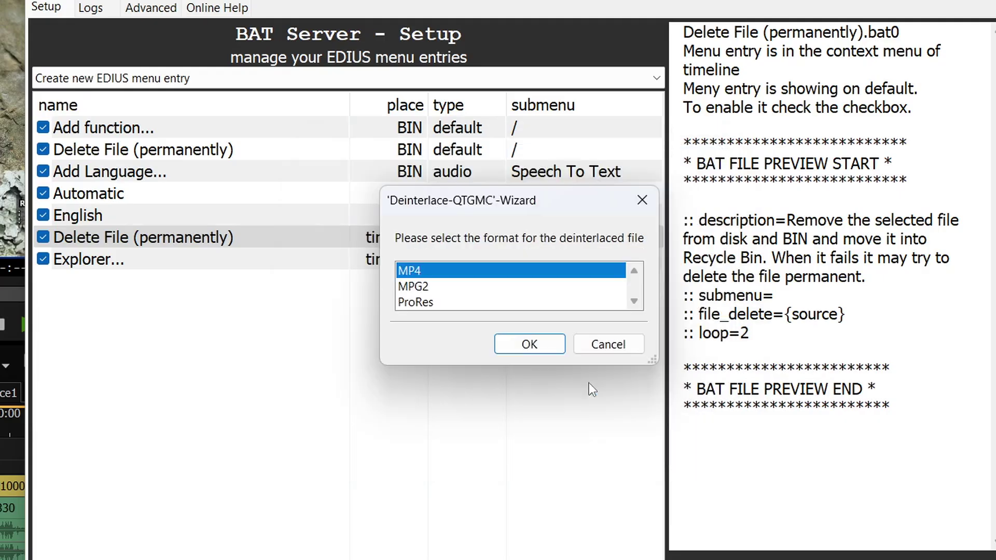
{"action": "left_click", "coordinate": [417, 303]}
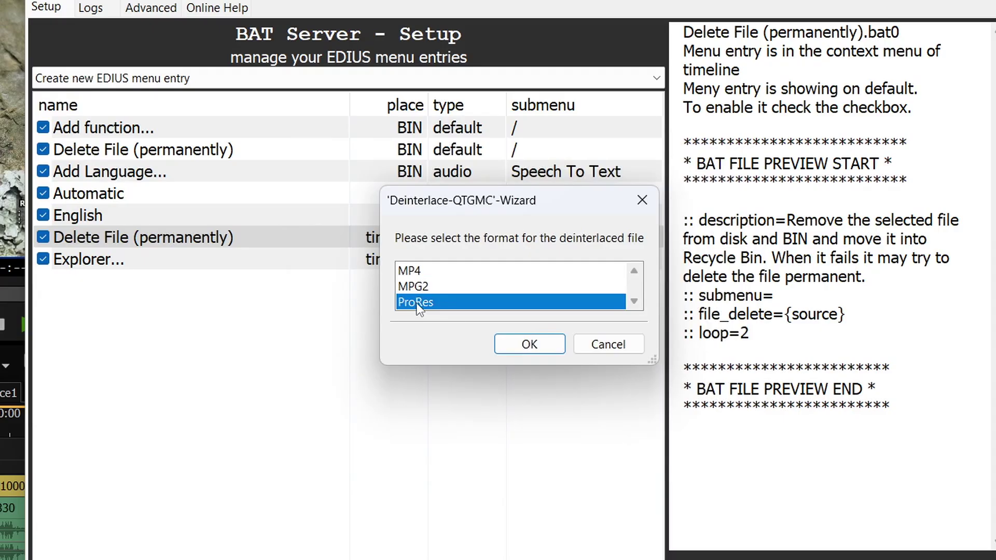
{"action": "left_click", "coordinate": [543, 347]}
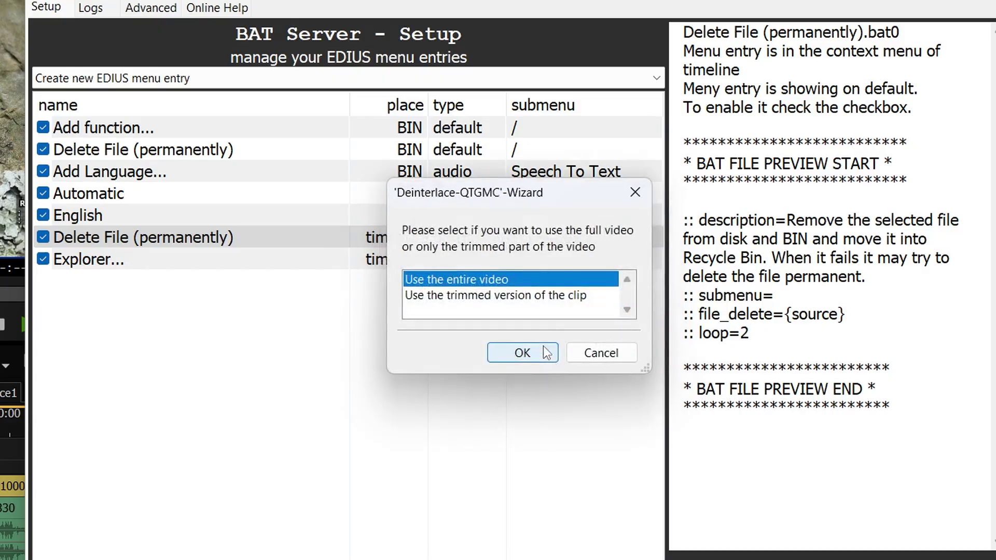
{"action": "left_click", "coordinate": [481, 297]}
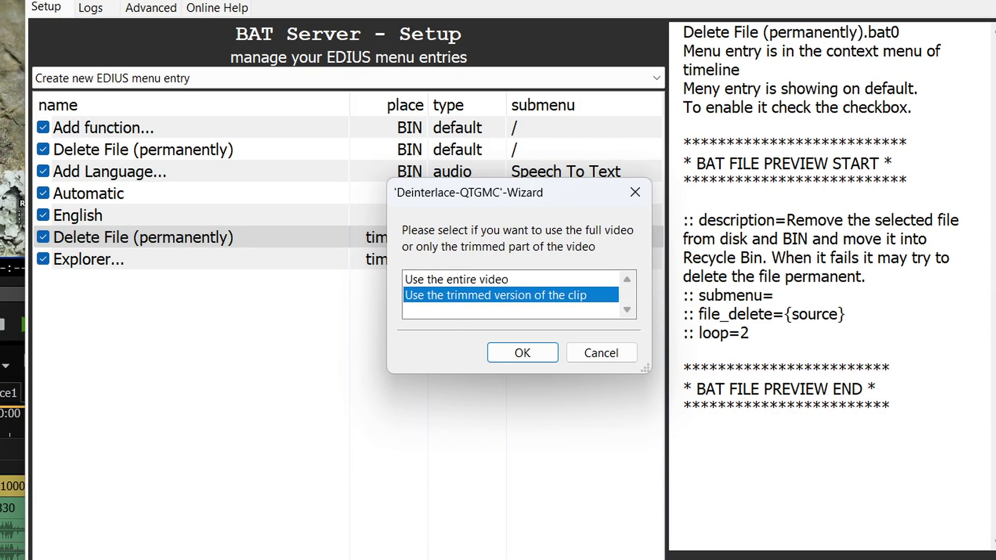
{"action": "left_click", "coordinate": [522, 353]}
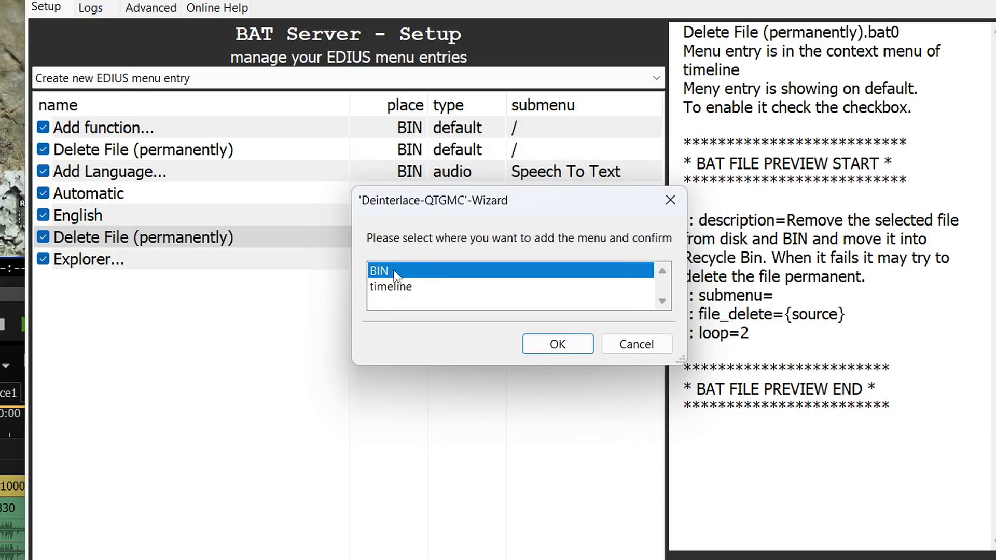
{"action": "left_click", "coordinate": [531, 343]}
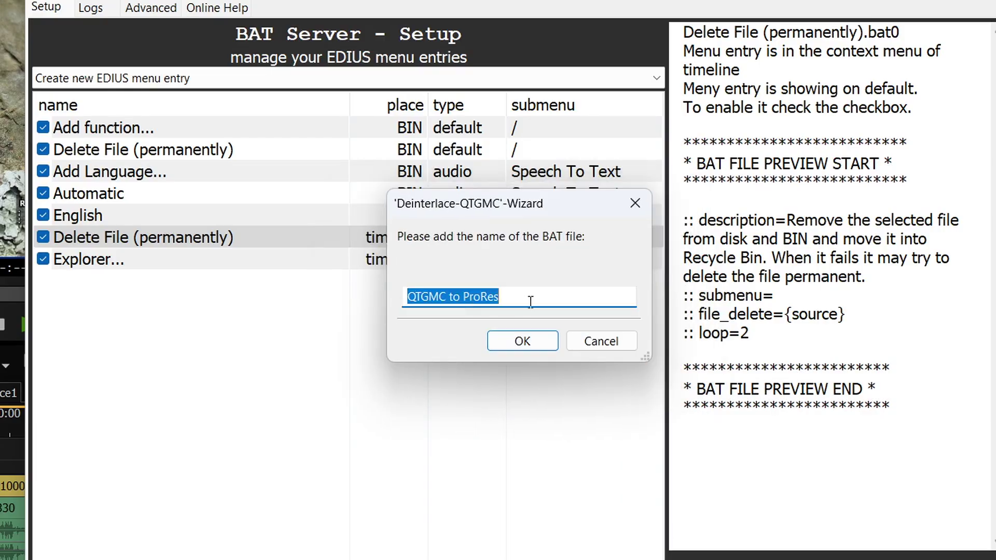
{"action": "left_click", "coordinate": [521, 341]}
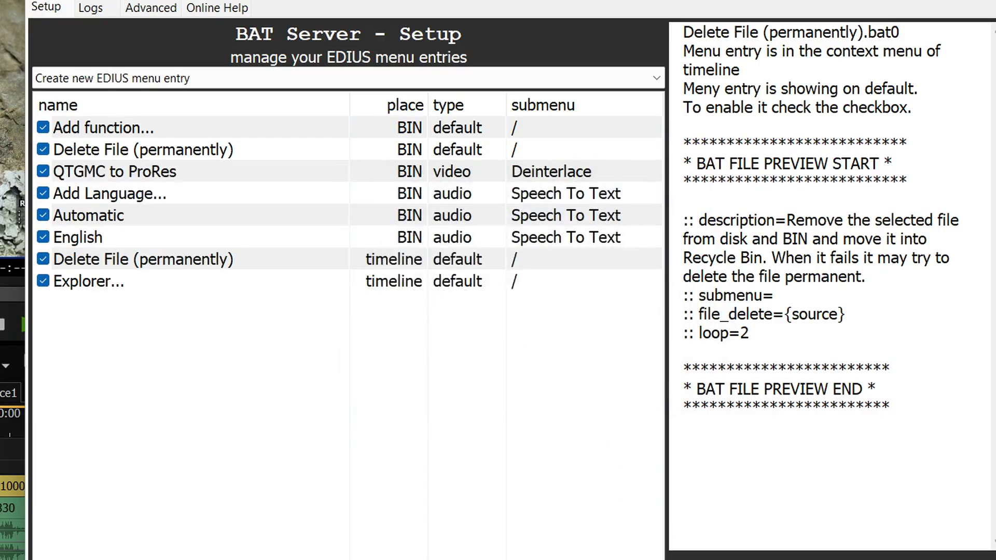
{"action": "key", "text": "alt+Tab"}
{"action": "left_click", "coordinate": [716, 147]}
Run Deinterlace > QTGMC to ProRes on clip P1000335 and select the new 2025 clip.
{"action": "right_click", "coordinate": [716, 147]}
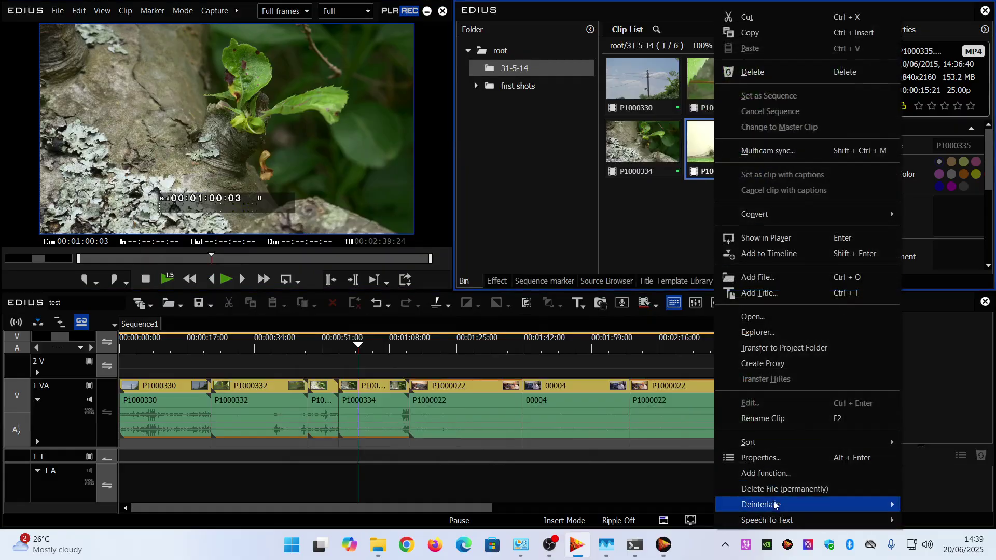
{"action": "mouse_move", "coordinate": [877, 501]}
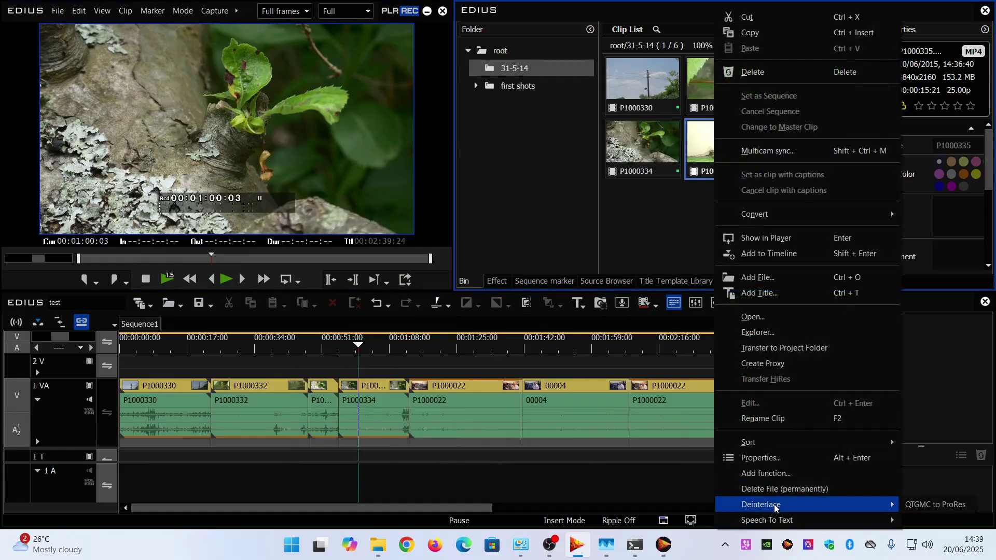
{"action": "left_click", "coordinate": [932, 504]}
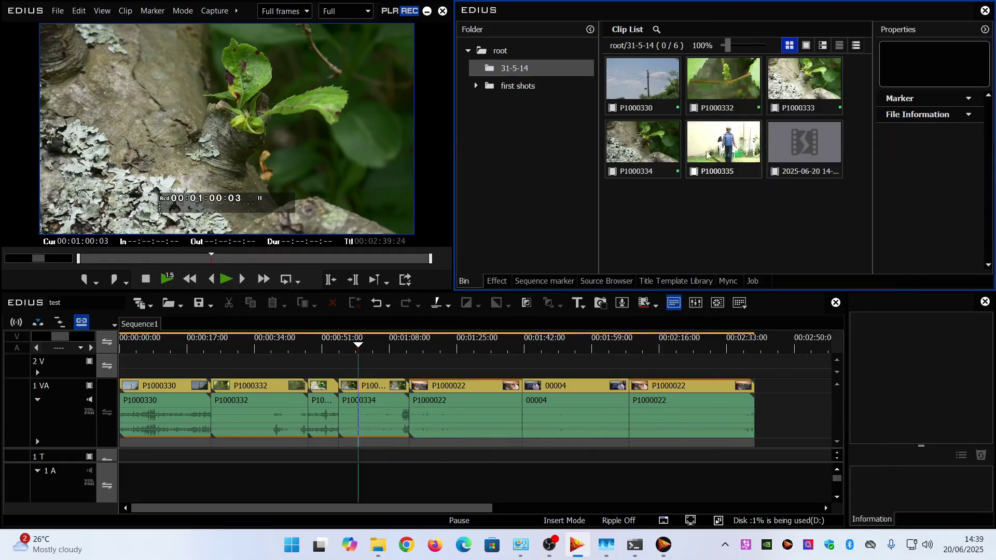
{"action": "left_click", "coordinate": [804, 148]}
Bring the BAT Server Panel to the front from the taskbar.
{"action": "right_click", "coordinate": [733, 88]}
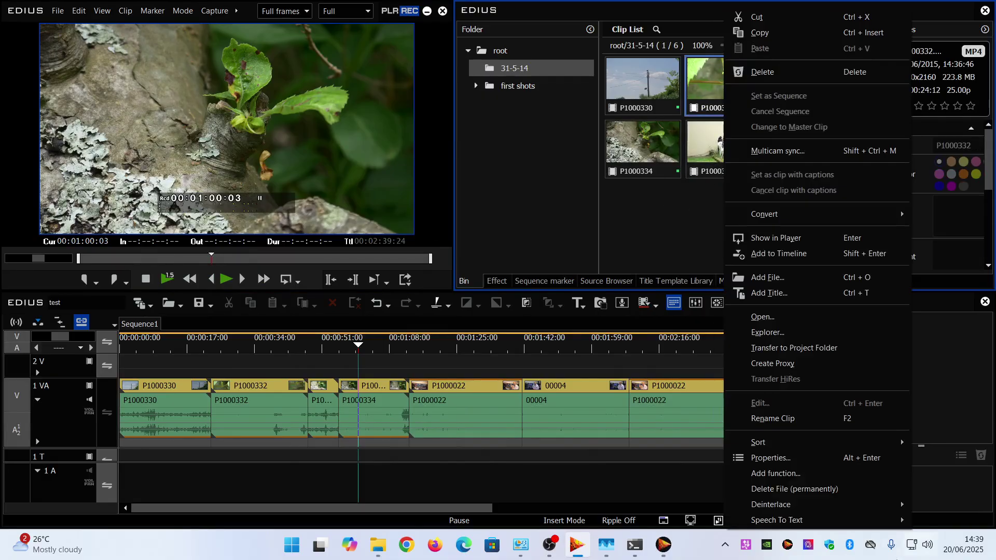
{"action": "left_click", "coordinate": [788, 551]}
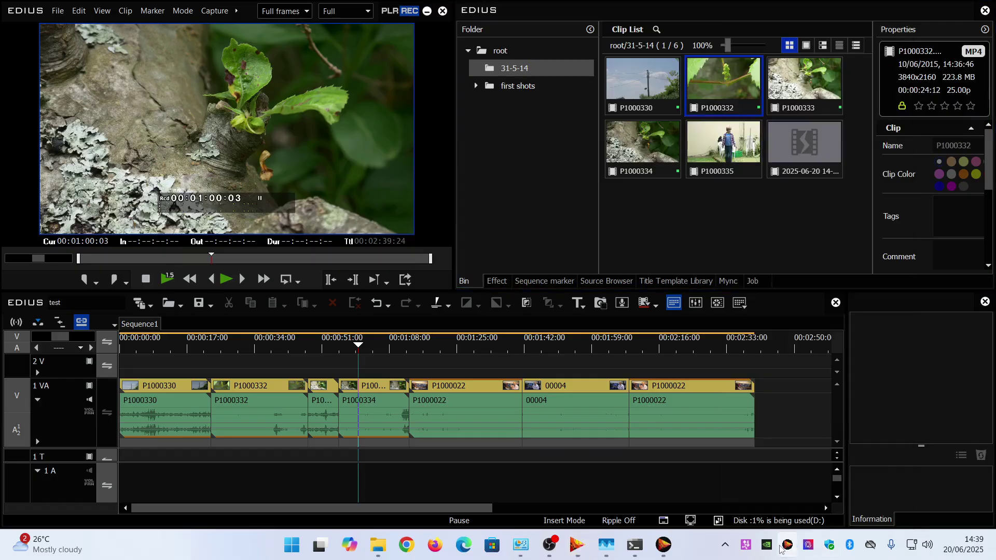
{"action": "left_click", "coordinate": [781, 549]}
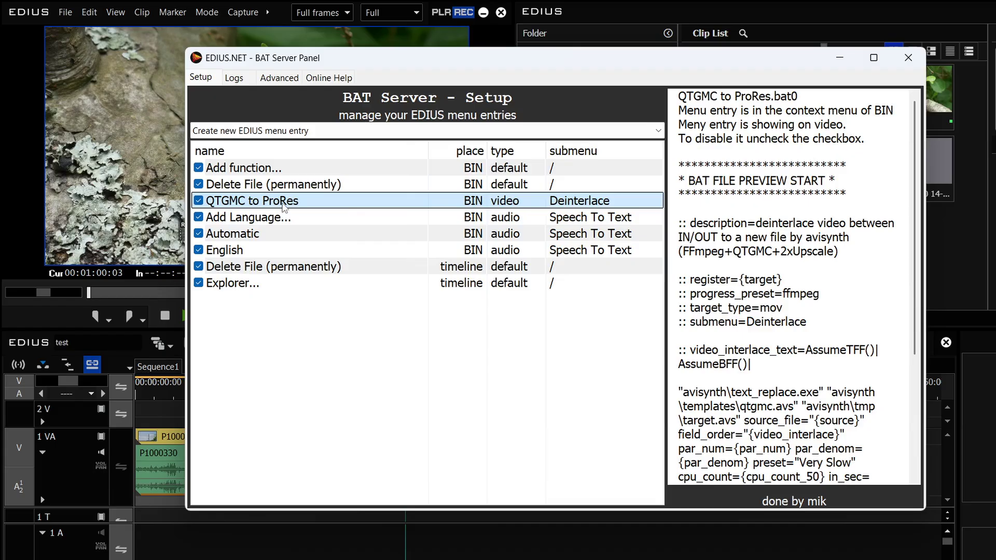
Browse from the QTGMC entry's folder to EdiusPowerTools\tools\avisynth\templates and select qtgmc.avs.
{"action": "right_click", "coordinate": [284, 208]}
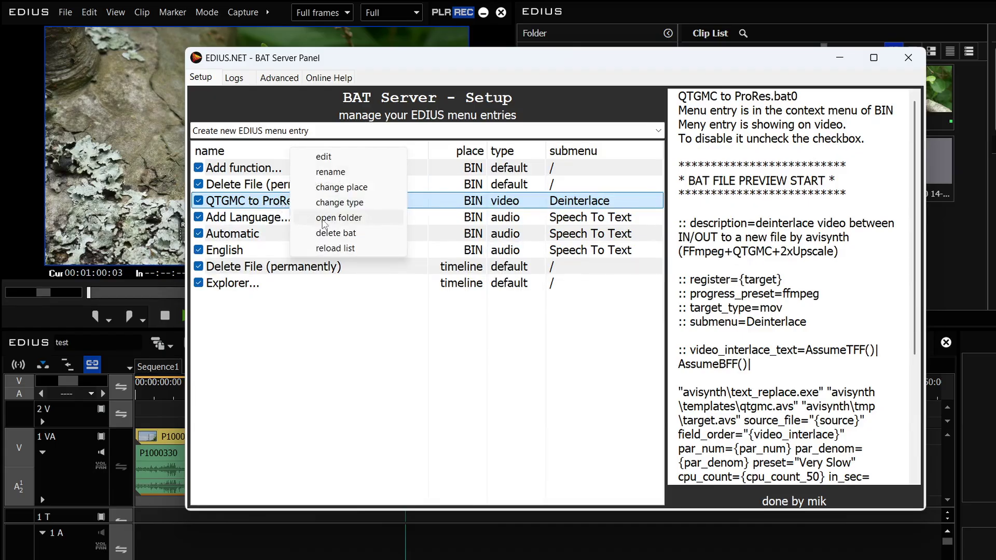
{"action": "left_click", "coordinate": [323, 220]}
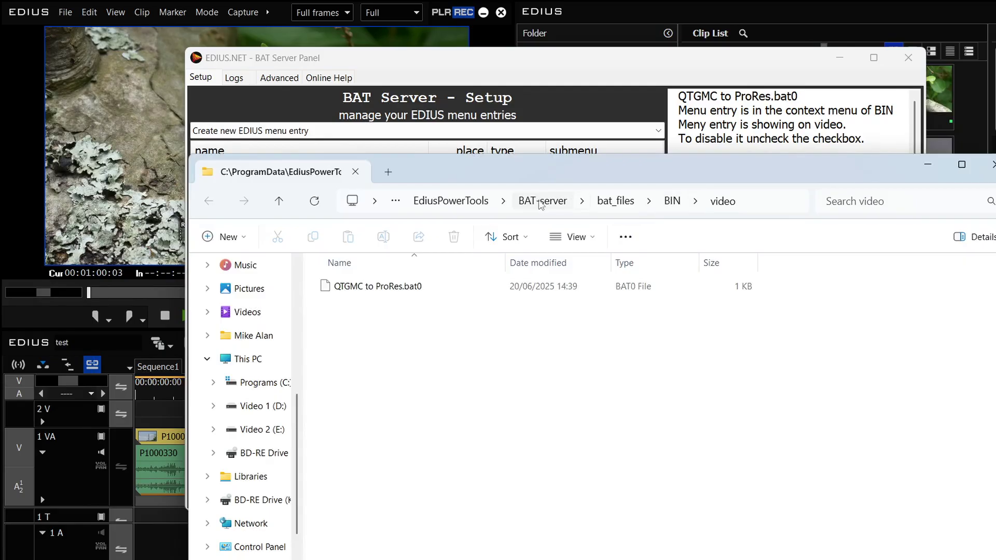
{"action": "left_click", "coordinate": [460, 203]}
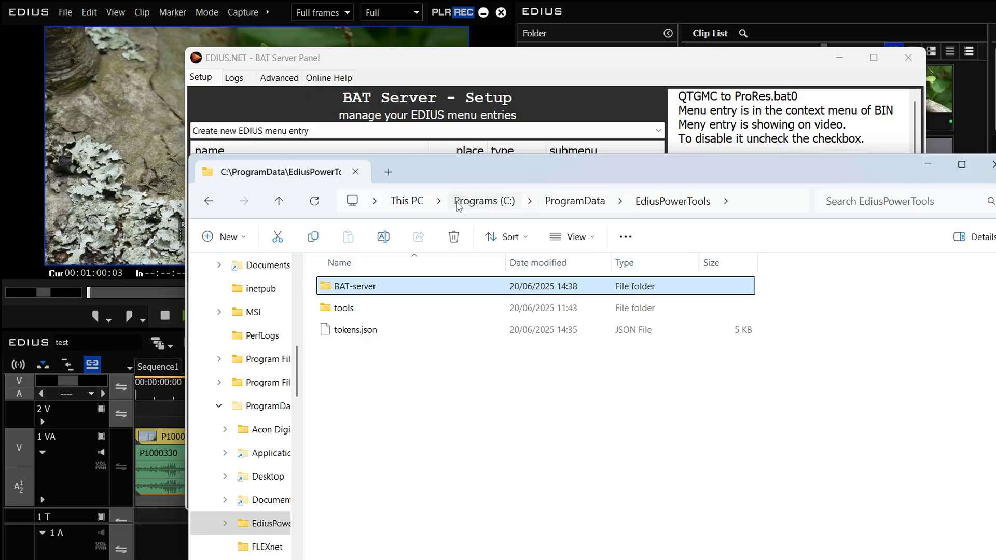
{"action": "double_click", "coordinate": [357, 307]}
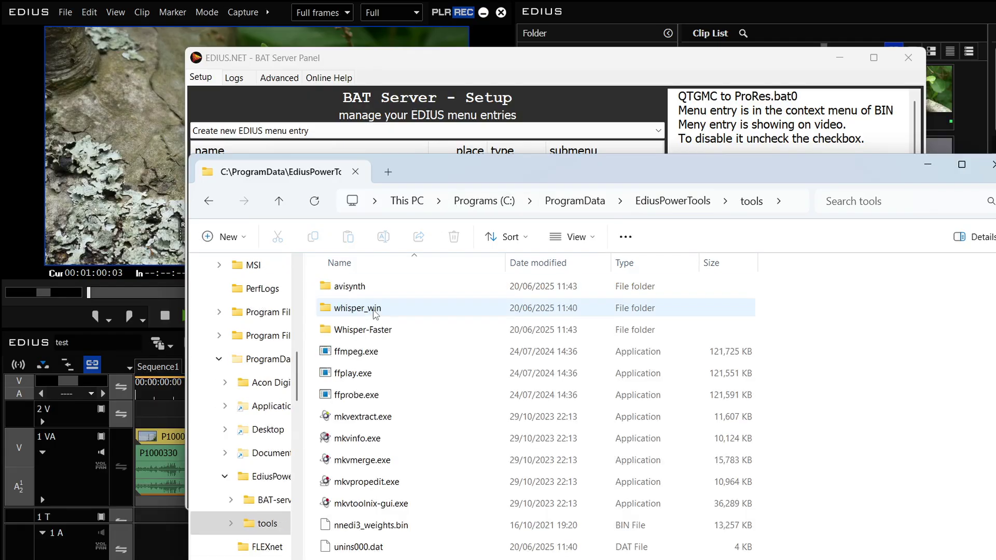
{"action": "double_click", "coordinate": [363, 286]}
{"action": "double_click", "coordinate": [353, 328]}
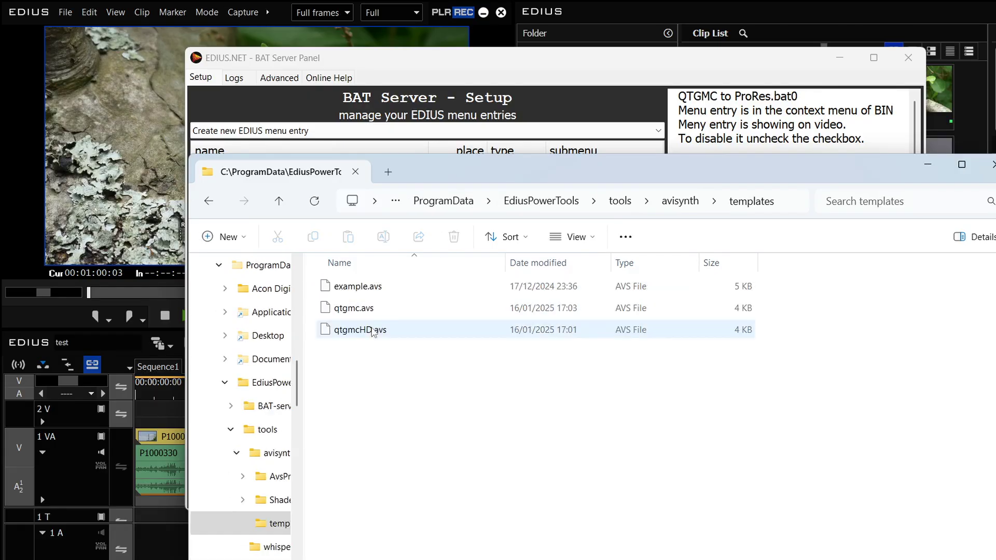
{"action": "left_click", "coordinate": [349, 315]}
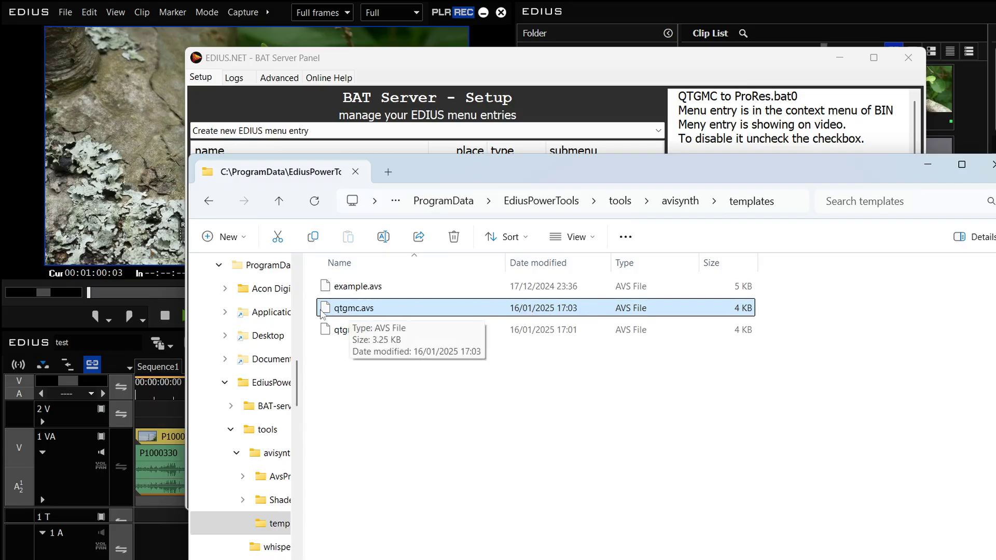
{"action": "right_click", "coordinate": [349, 311]}
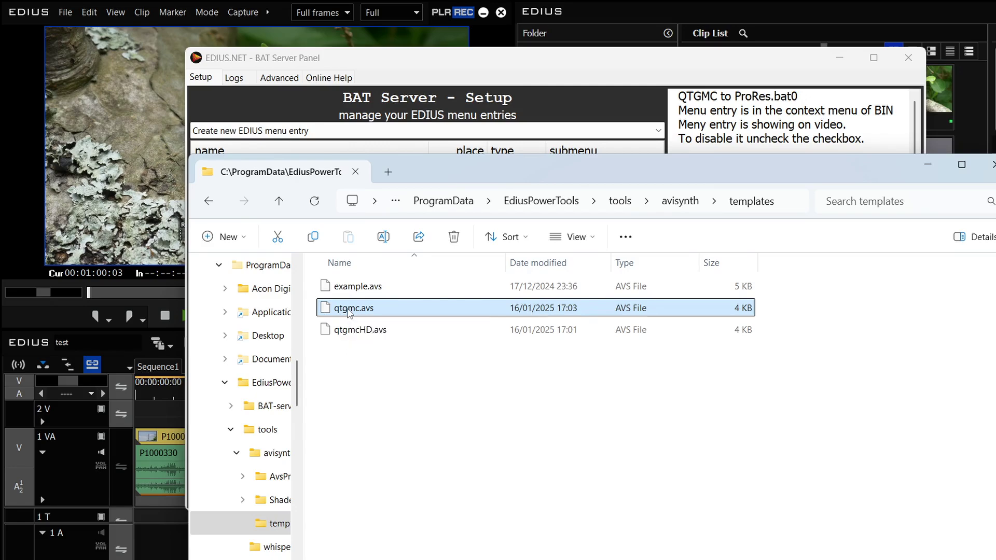
Open qtgmc.avs in Notepad and comment out the nnedi3_rpow2 line with #.
{"action": "left_click", "coordinate": [390, 266]}
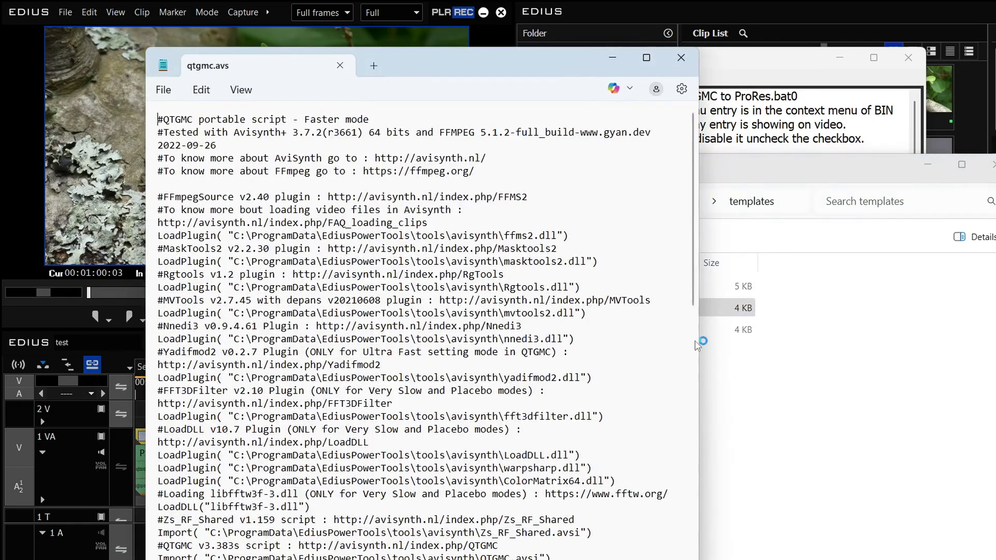
{"action": "left_click_drag", "start_coordinate": [699, 341], "coordinate": [925, 341]}
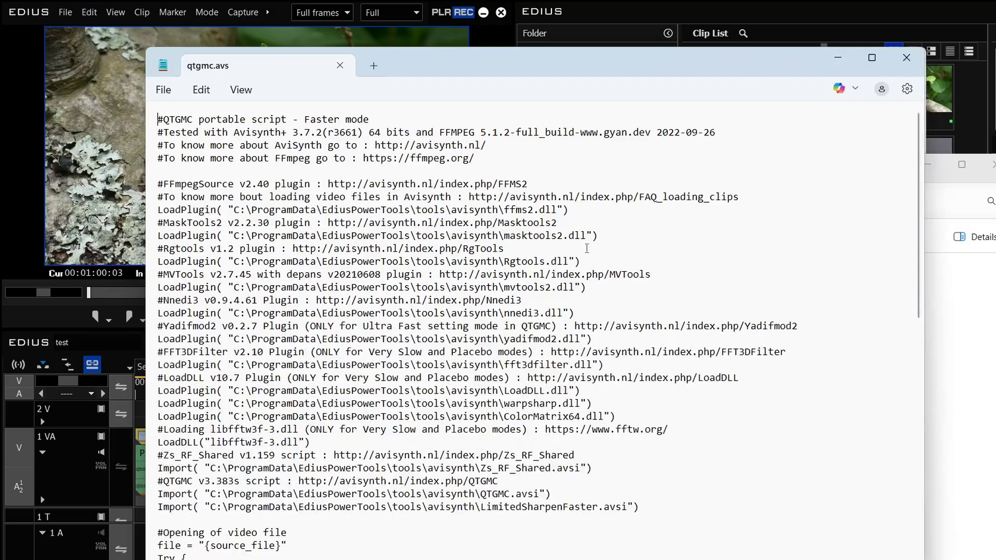
{"action": "scroll", "coordinate": [420, 178], "scroll_direction": "down", "scroll_amount": 12}
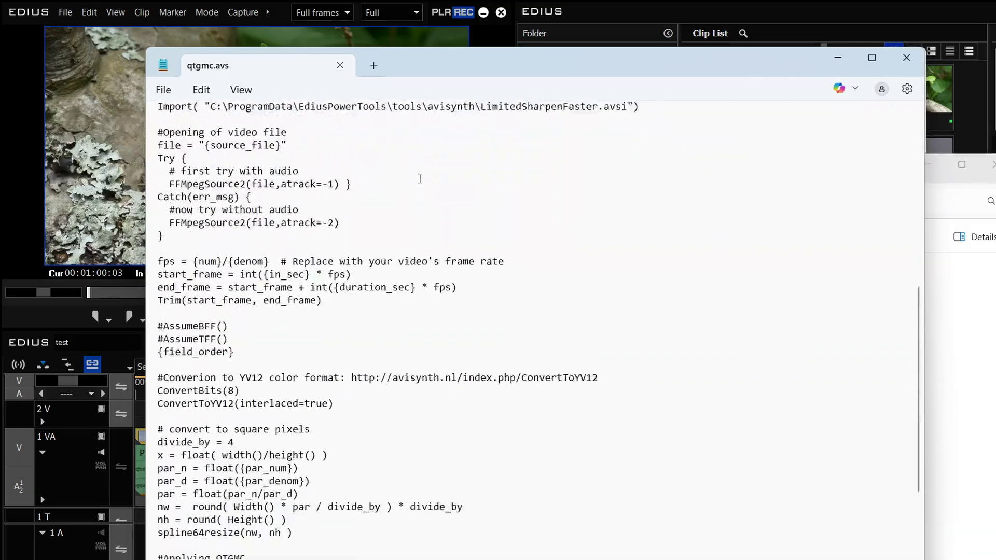
{"action": "scroll", "coordinate": [420, 178], "scroll_direction": "down", "scroll_amount": 2}
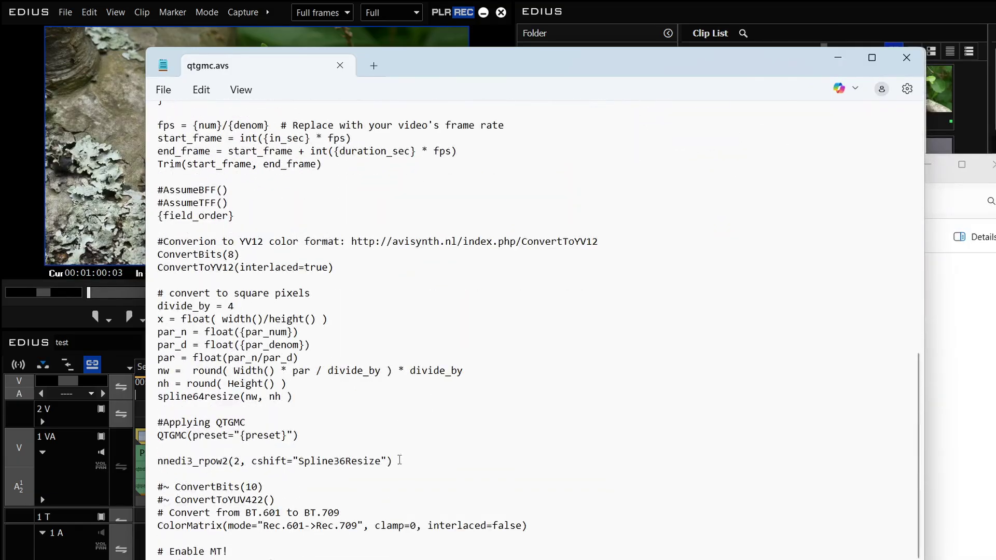
{"action": "left_click_drag", "start_coordinate": [400, 460], "coordinate": [145, 461]}
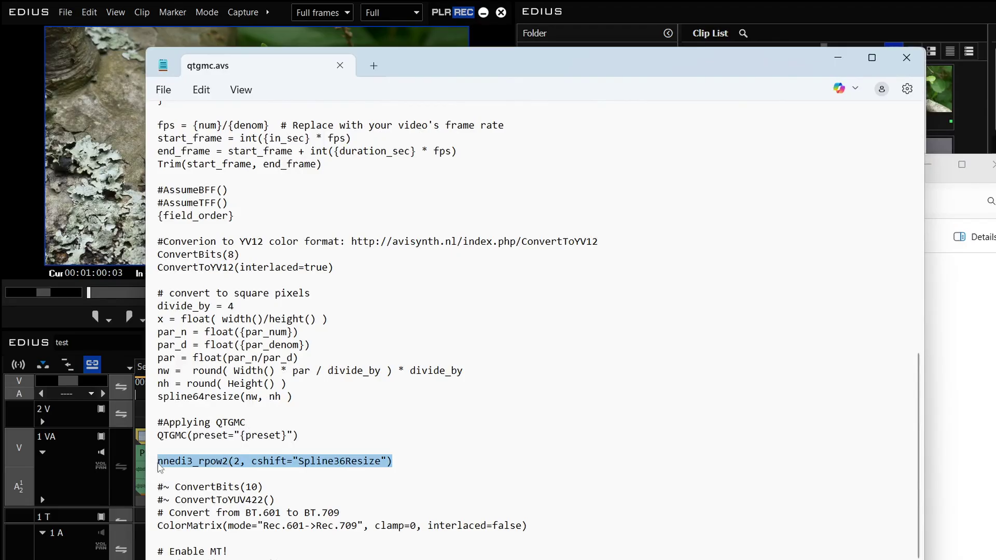
{"action": "left_click", "coordinate": [151, 466]}
{"action": "type", "text": "#"}
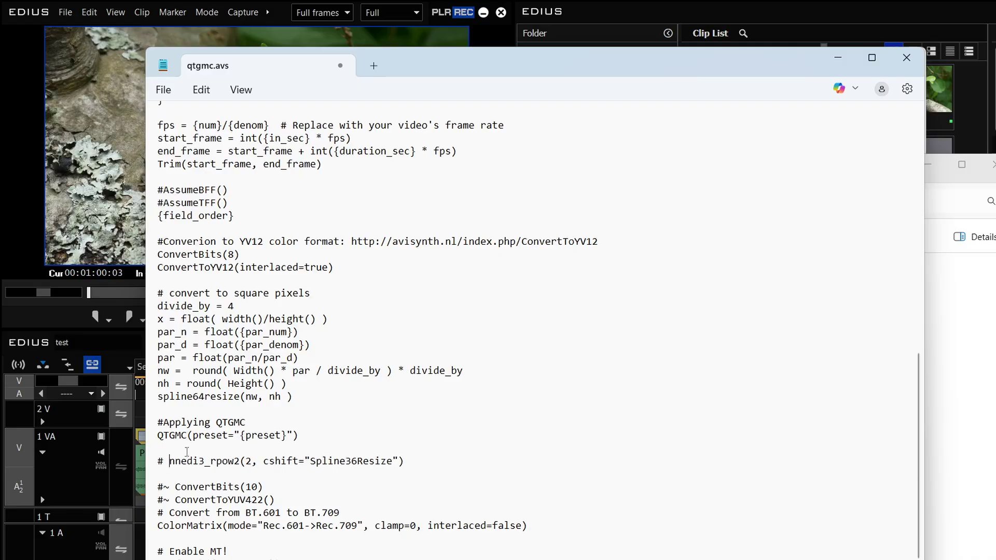
Add ', fpsdivisor=2' to the QTGMC(preset="{preset}") call.
{"action": "left_click_drag", "start_coordinate": [414, 461], "coordinate": [130, 463]}
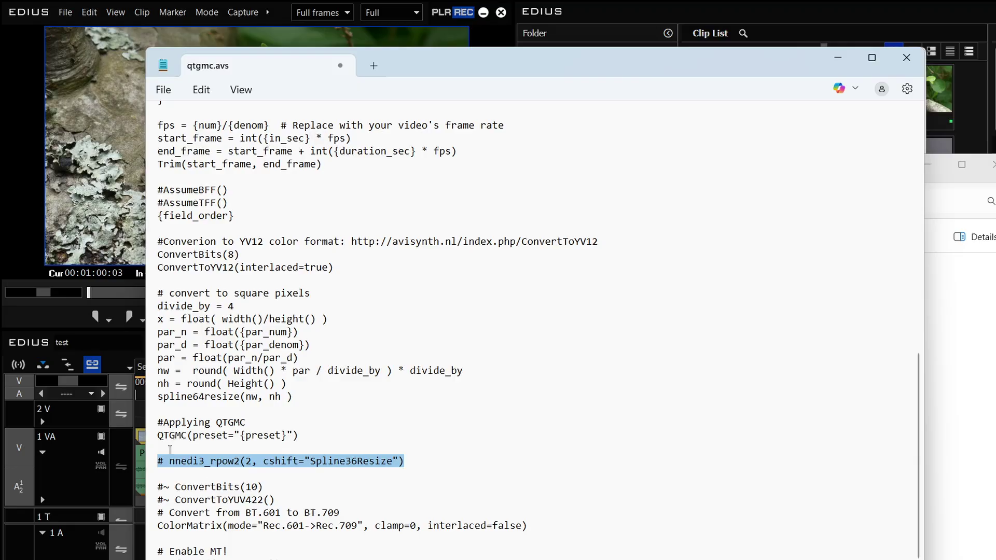
{"action": "left_click", "coordinate": [166, 433]}
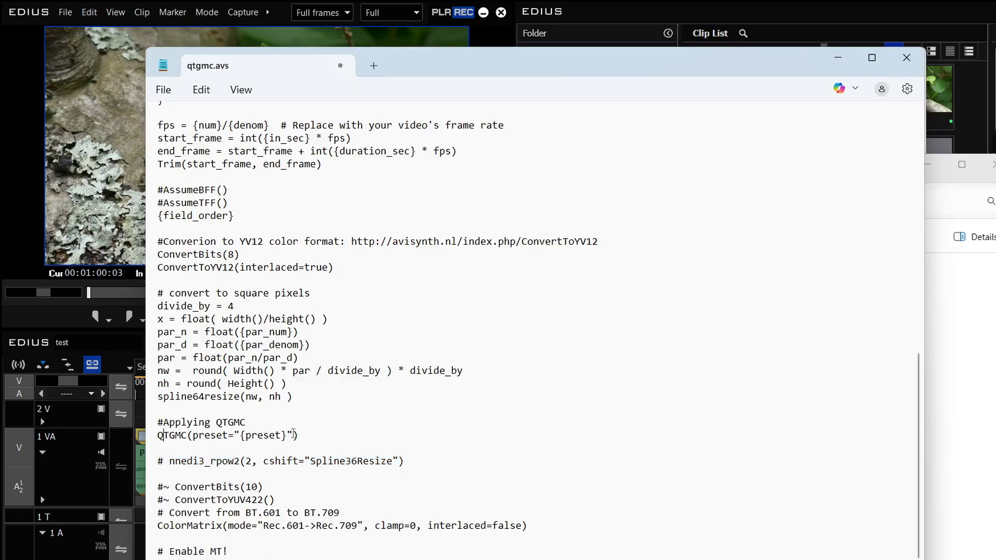
{"action": "left_click", "coordinate": [293, 435]}
{"action": "type", "text": ", fpsdivisor=2"}
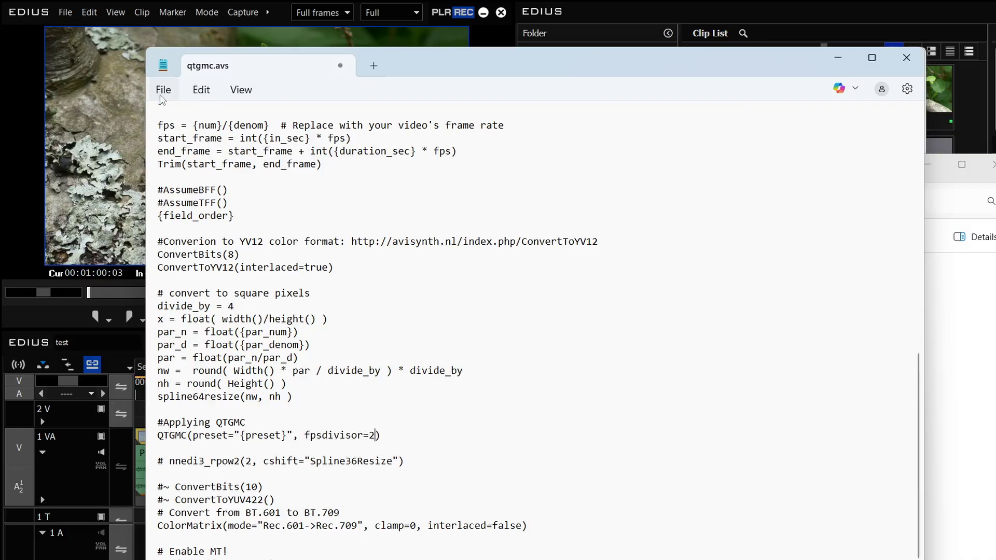
Save the edited script as qtgmc25p.avs, close Notepad, and select the new template file.
{"action": "left_click", "coordinate": [163, 90]}
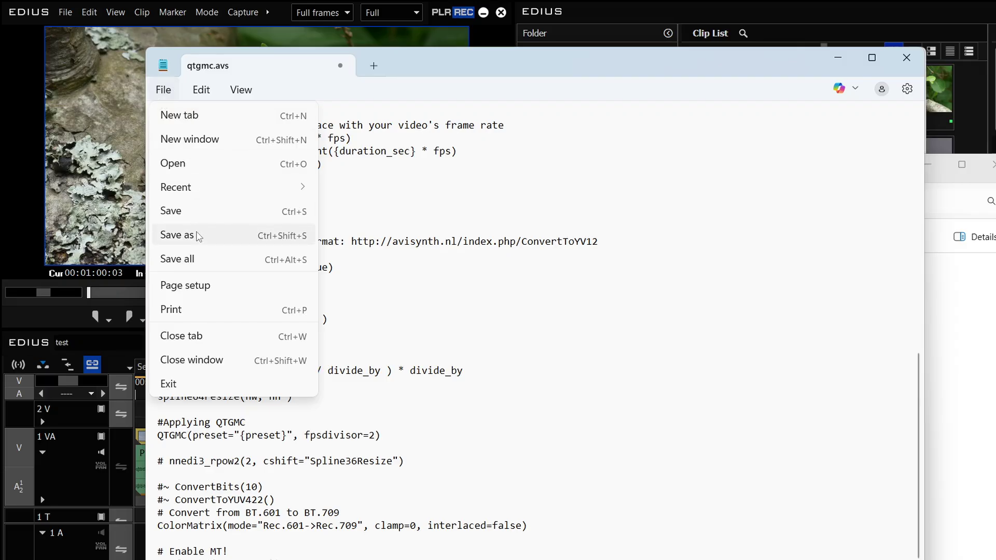
{"action": "left_click", "coordinate": [173, 236]}
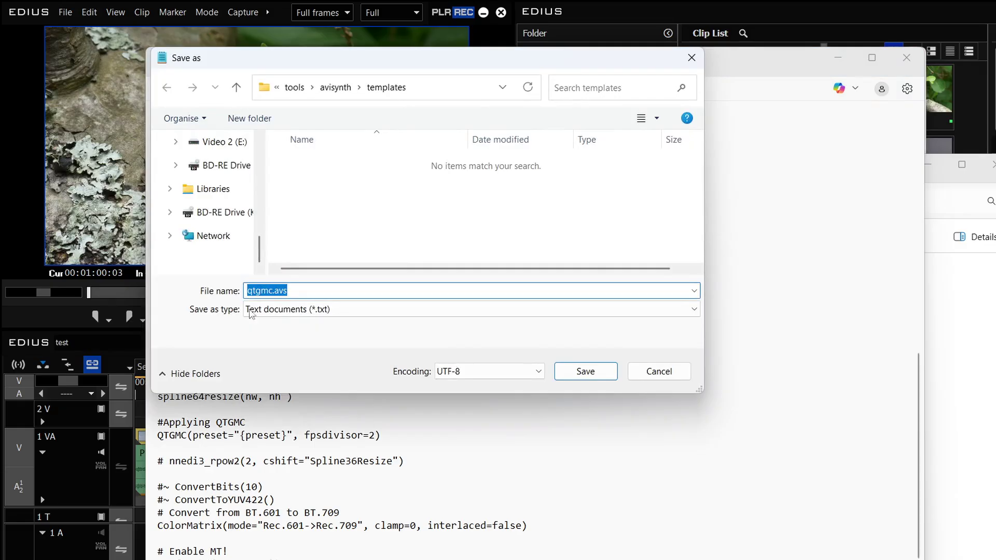
{"action": "left_click", "coordinate": [272, 291]}
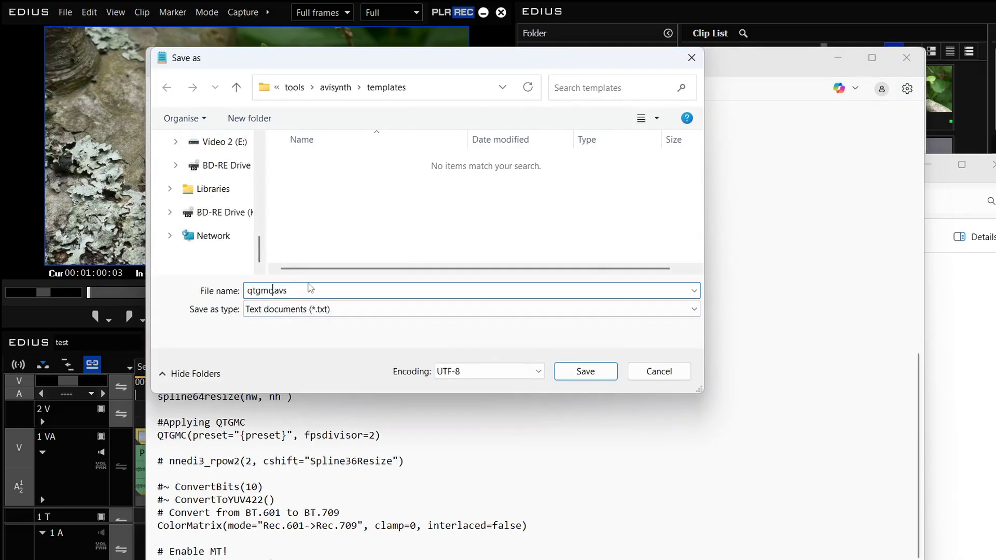
{"action": "type", "text": "5"}
{"action": "type", "text": "p"}
{"action": "type", "text": "2"}
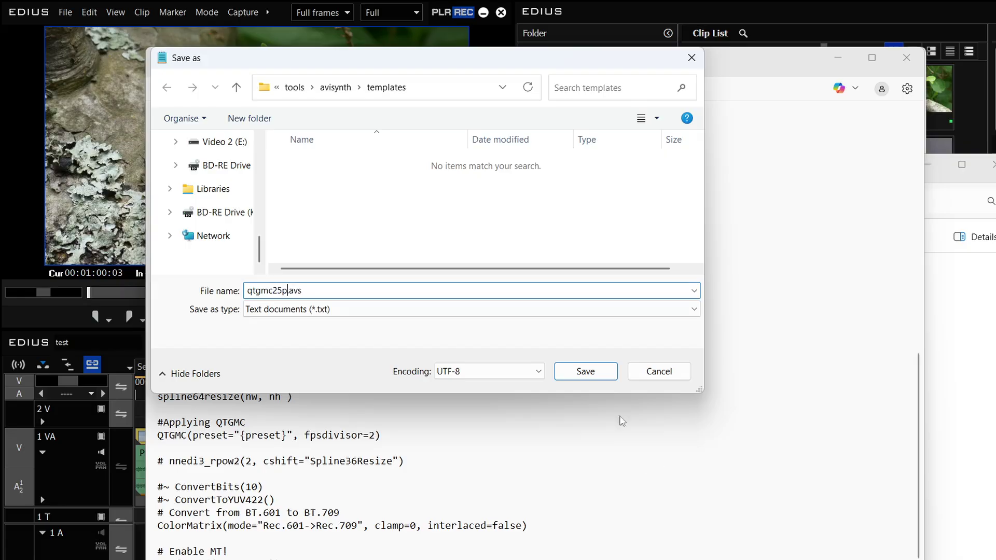
{"action": "left_click", "coordinate": [589, 372]}
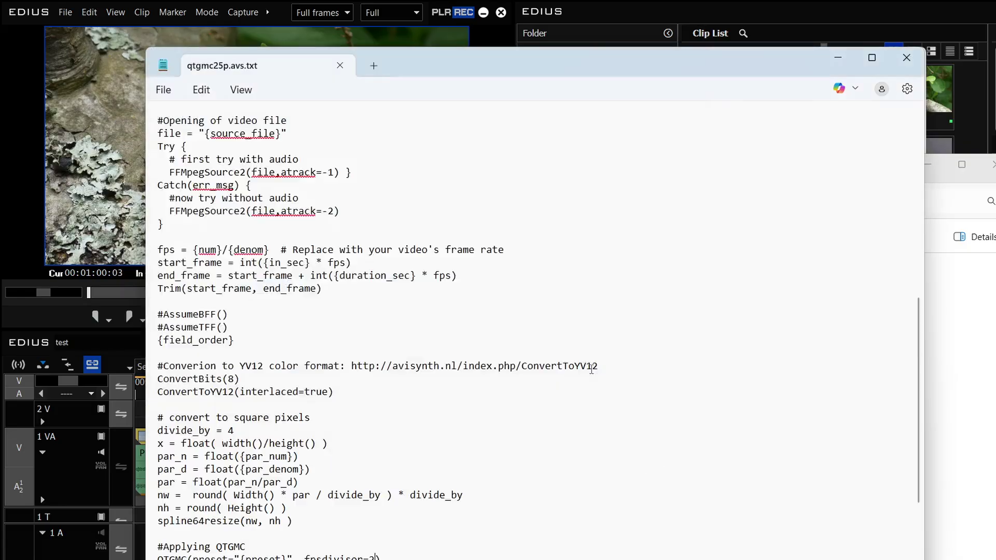
{"action": "left_click", "coordinate": [907, 57]}
{"action": "left_click", "coordinate": [340, 333]}
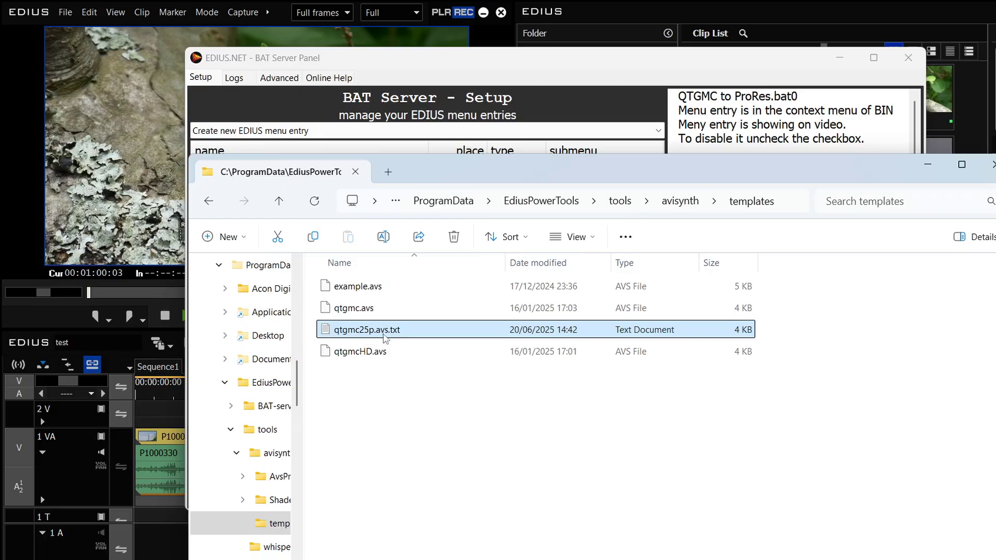
Rename the template qtgmc25p.avs.txt to qtgmc25p.avs.
{"action": "left_click", "coordinate": [398, 332]}
{"action": "left_click", "coordinate": [406, 329]}
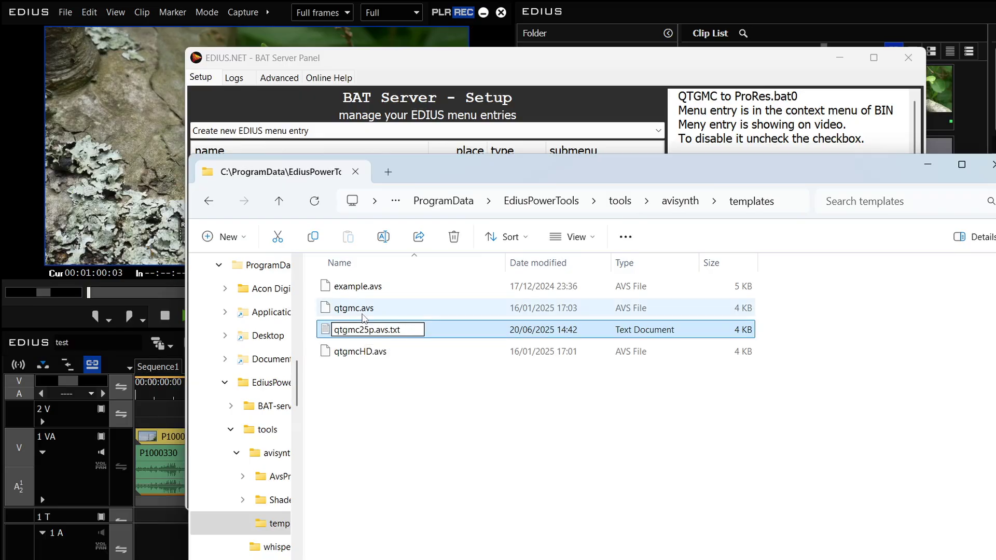
{"action": "key", "text": "BackSpace"}
{"action": "key", "text": "BackSpace"}
{"action": "key", "text": "BackSpace"}
{"action": "key", "text": "BackSpace"}
{"action": "key", "text": "Return"}
Open the QTGMC to ProRes entry's folder and duplicate its BAT file.
{"action": "left_click", "coordinate": [413, 59]}
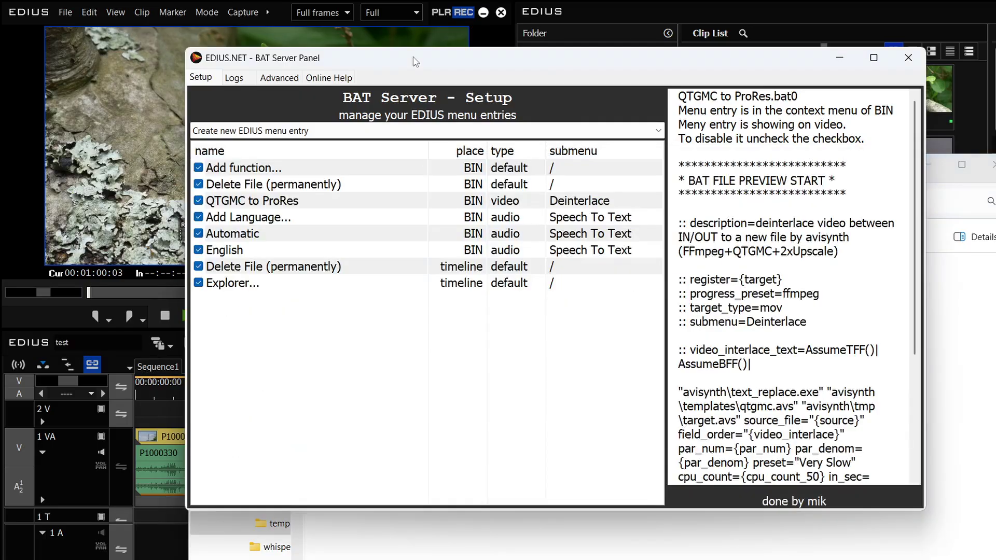
{"action": "right_click", "coordinate": [259, 202]}
{"action": "left_click", "coordinate": [290, 218]}
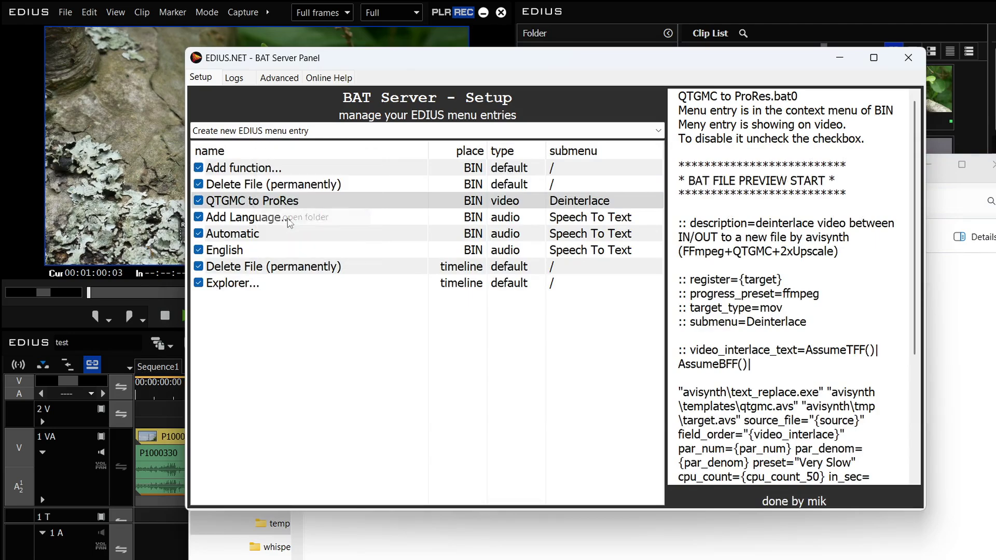
{"action": "left_click", "coordinate": [955, 281]}
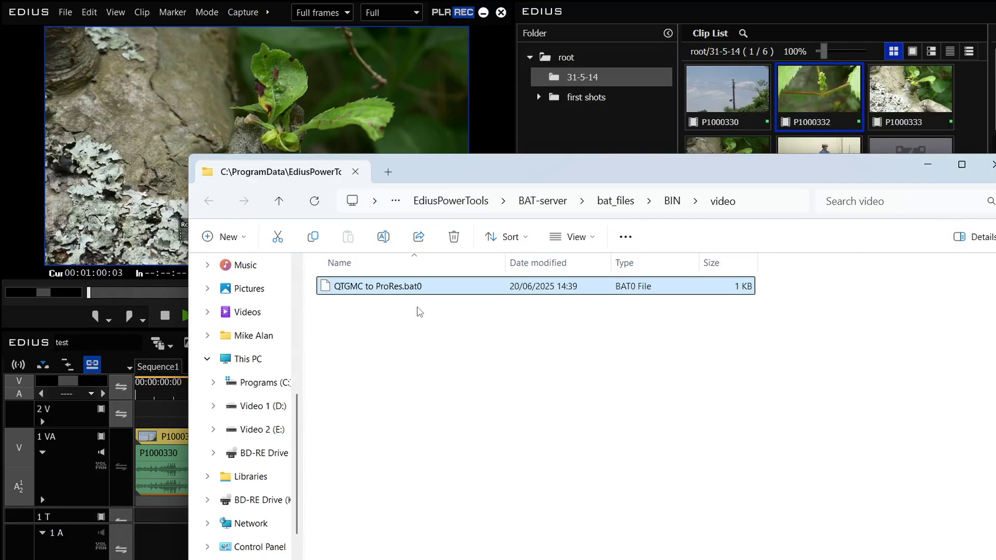
{"action": "key", "text": "ctrl+c"}
{"action": "key", "text": "ctrl+v"}
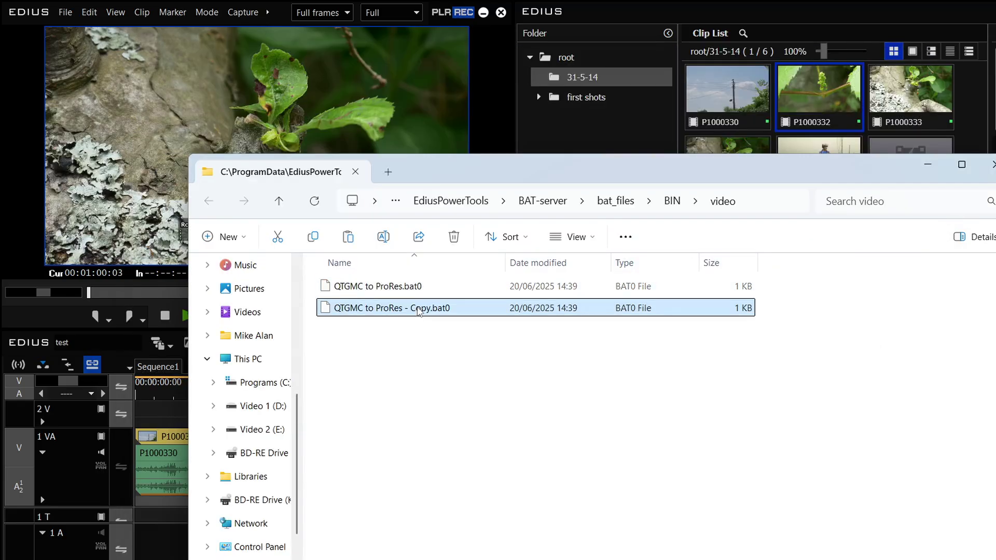
Rename the duplicate to 'QTGMC to ProRes - 25p' and open it in Notepad.
{"action": "left_click", "coordinate": [426, 311]}
{"action": "mouse_move", "coordinate": [417, 308]}
{"action": "left_mouse_down"}
{"action": "mouse_move", "coordinate": [433, 307]}
{"action": "mouse_move", "coordinate": [412, 309]}
{"action": "left_mouse_up"}
{"action": "key", "text": "BackSpace"}
{"action": "type", "text": "V5"}
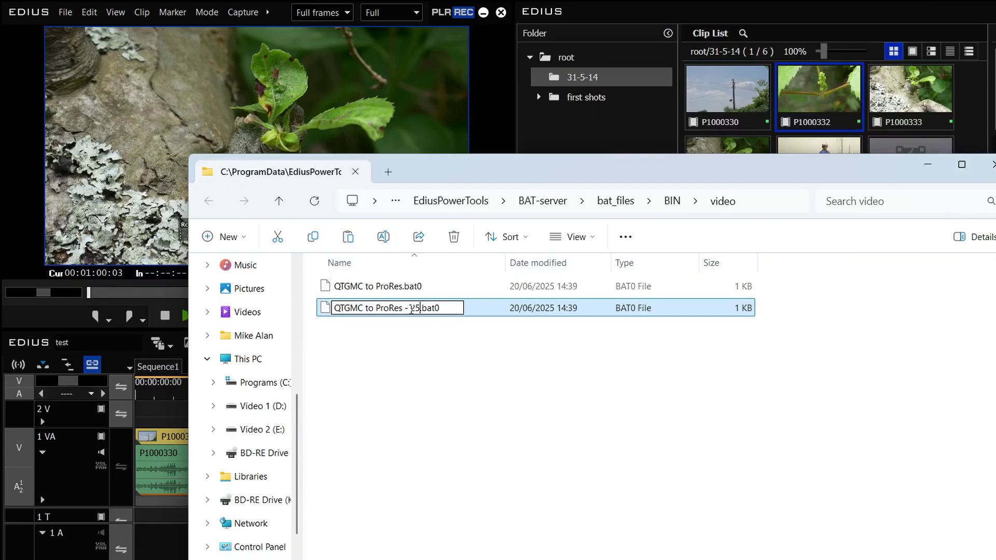
{"action": "type", "text": "p"}
{"action": "key", "text": "Return"}
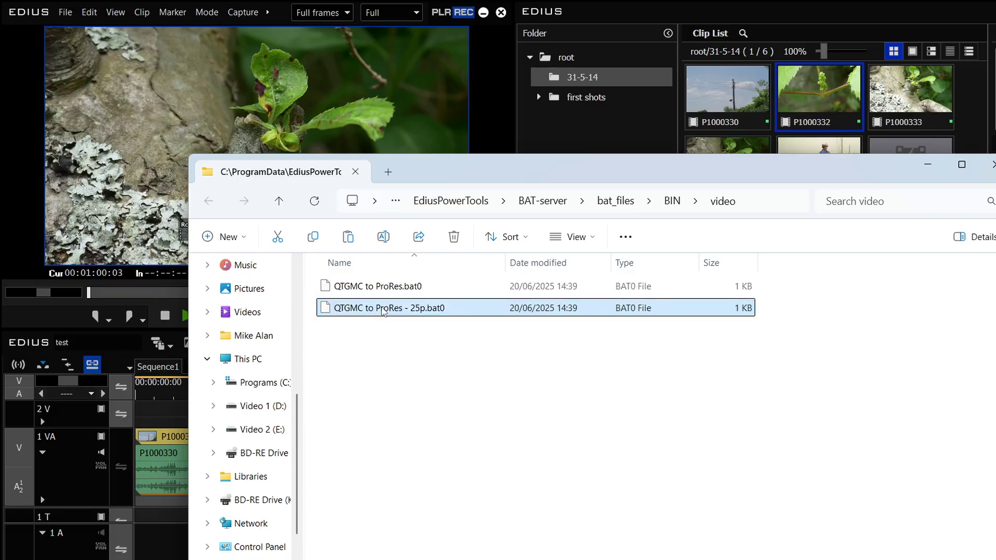
{"action": "right_click", "coordinate": [382, 310]}
{"action": "left_click", "coordinate": [388, 313]}
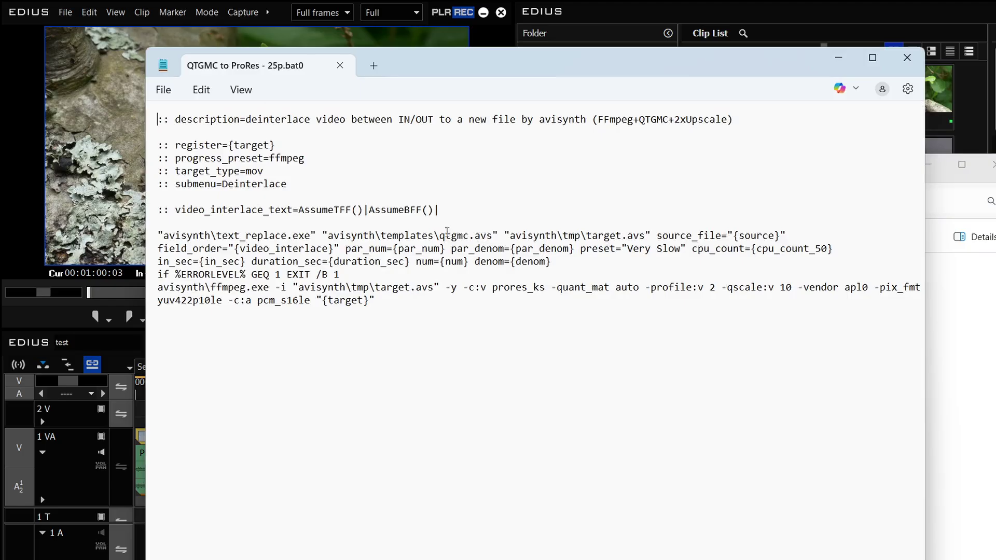
Change the text_replace template from qtgmc.avs to qtgmc25p.avs and save the BAT file.
{"action": "left_click_drag", "start_coordinate": [439, 235], "coordinate": [469, 235]}
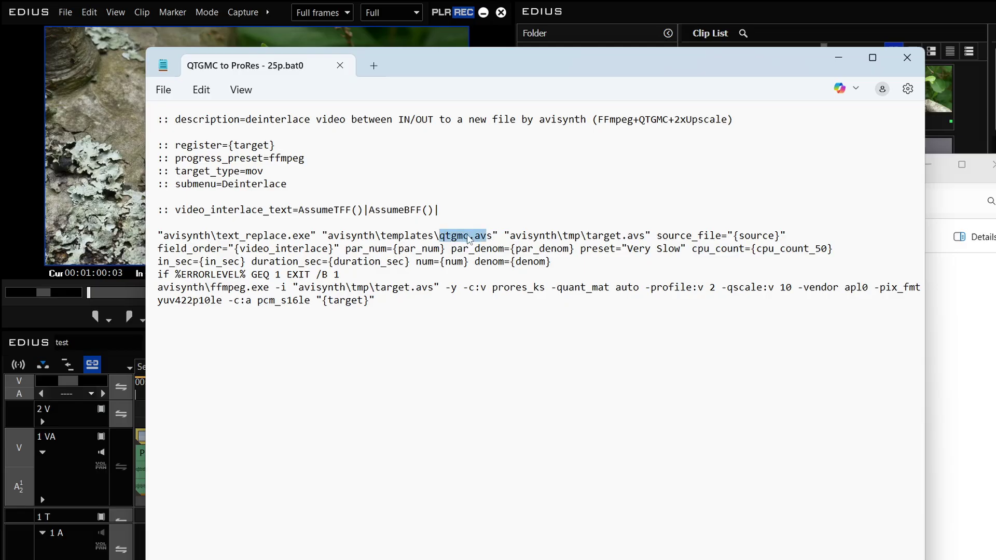
{"action": "left_click", "coordinate": [468, 235]}
{"action": "type", "text": "25"}
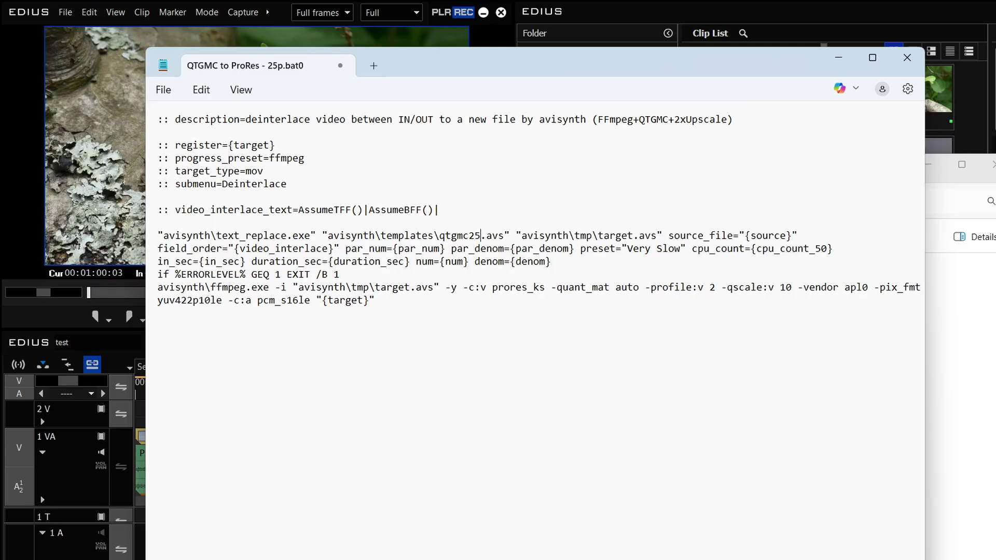
{"action": "type", "text": "p"}
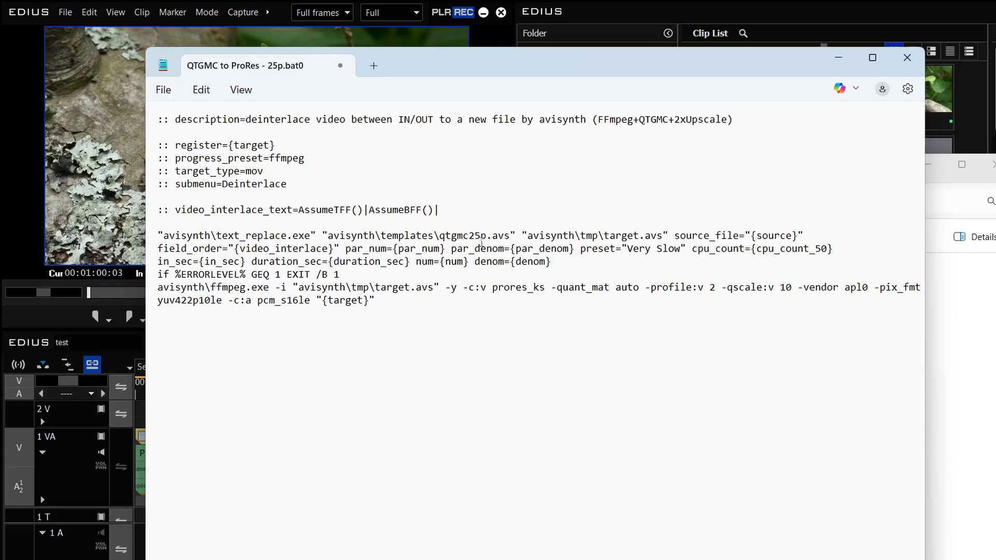
{"action": "left_click_drag", "start_coordinate": [443, 234], "coordinate": [482, 235]}
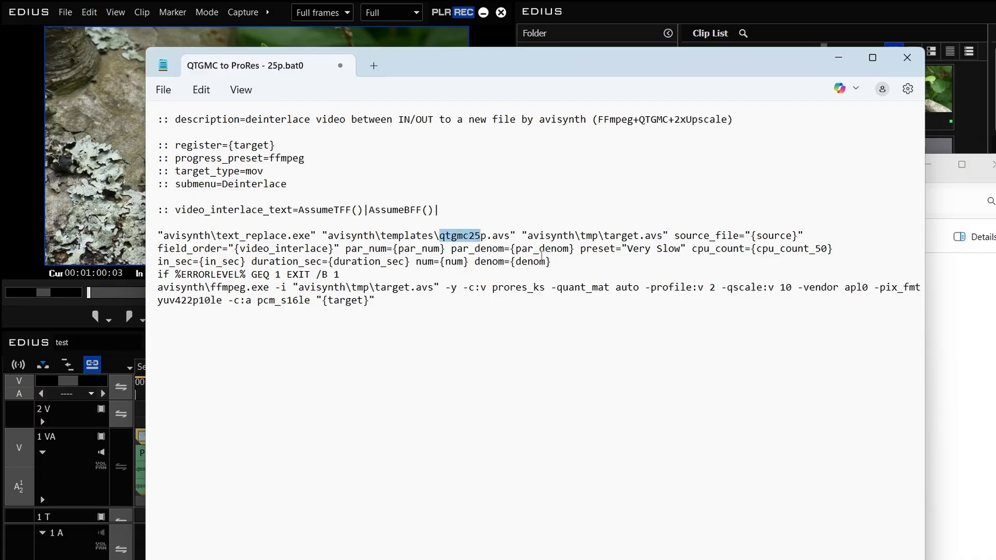
{"action": "key", "text": "alt+Tab"}
{"action": "left_click", "coordinate": [249, 201]}
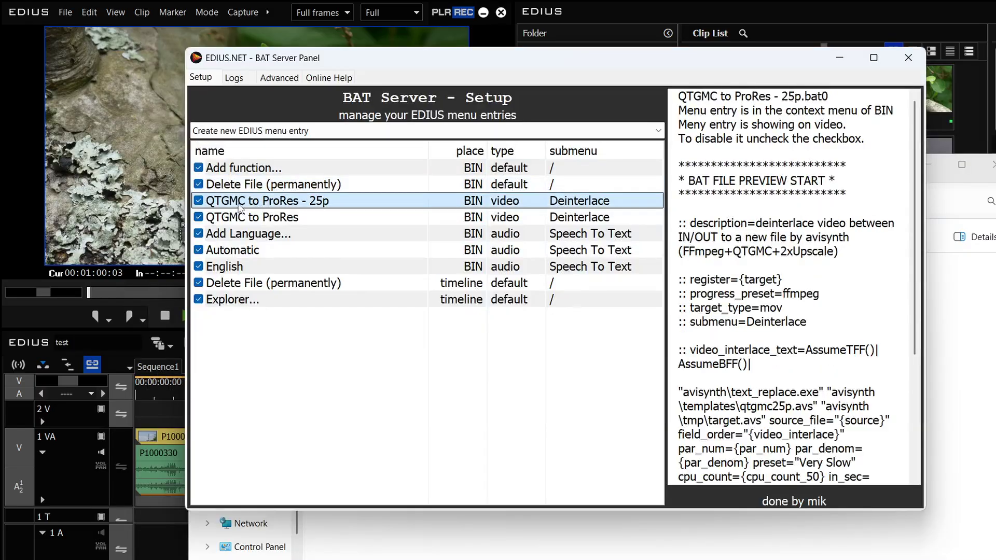
{"action": "left_click", "coordinate": [293, 217]}
{"action": "left_click", "coordinate": [295, 204]}
{"action": "left_click", "coordinate": [291, 217]}
{"action": "left_click", "coordinate": [293, 201]}
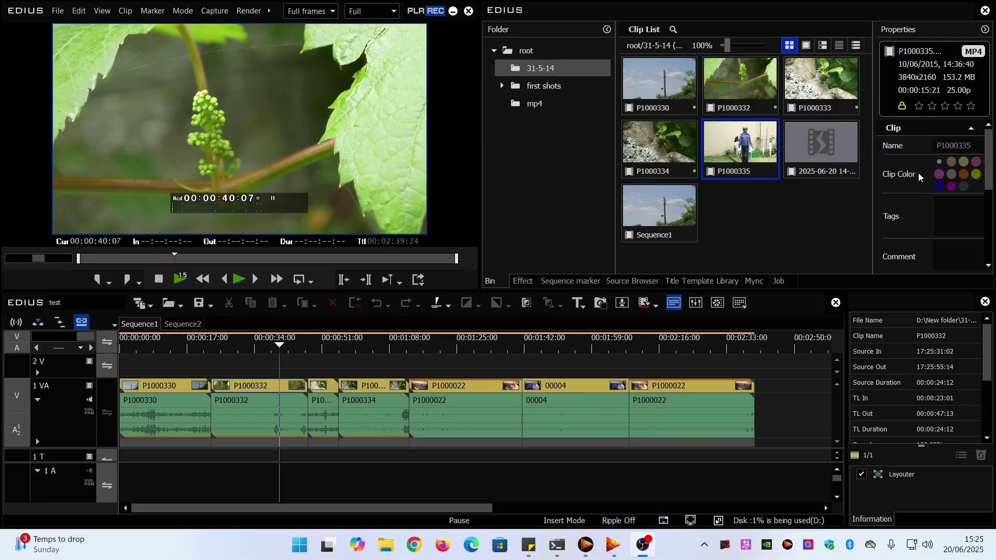
{"action": "right_click", "coordinate": [738, 151]}
{"action": "mouse_move", "coordinate": [782, 520]}
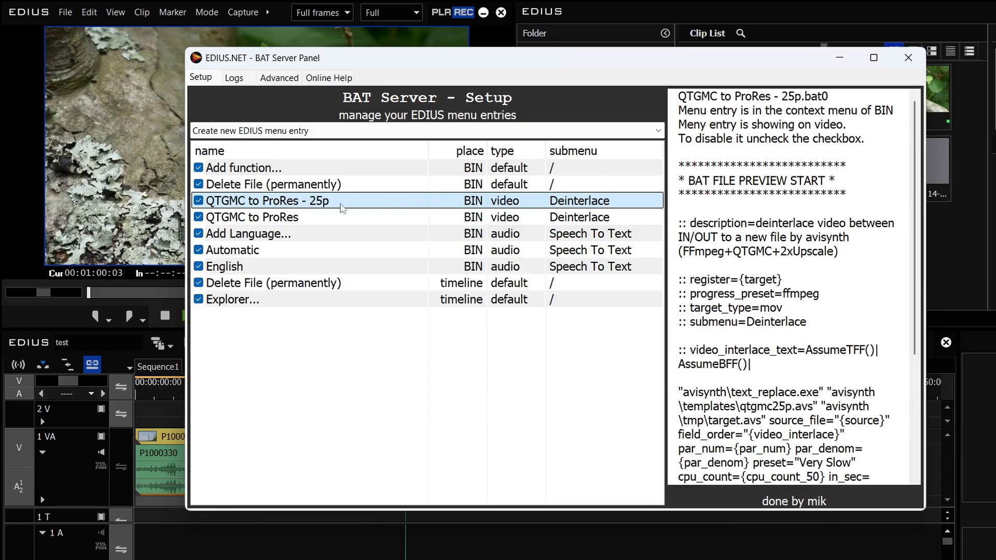
{"action": "left_click", "coordinate": [260, 221]}
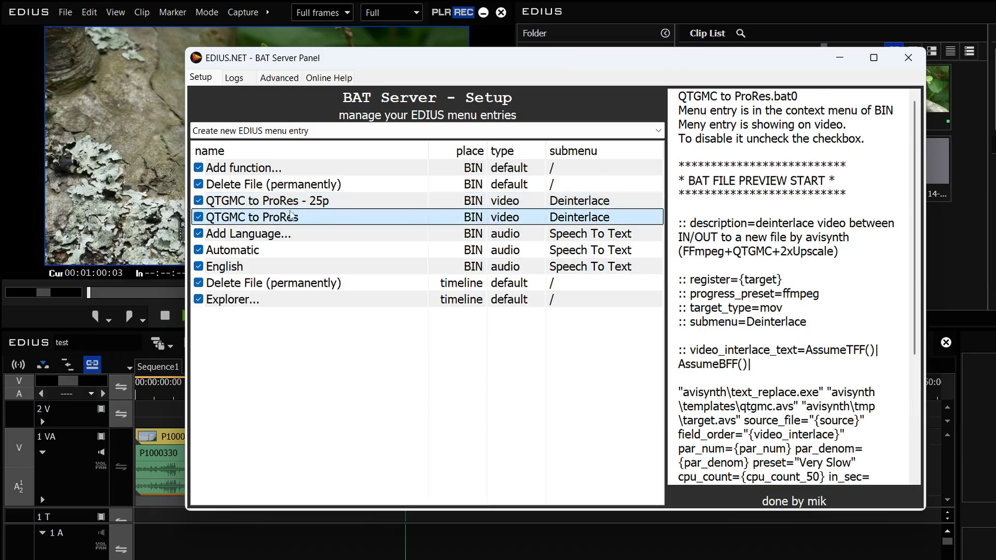
{"action": "left_click", "coordinate": [284, 202]}
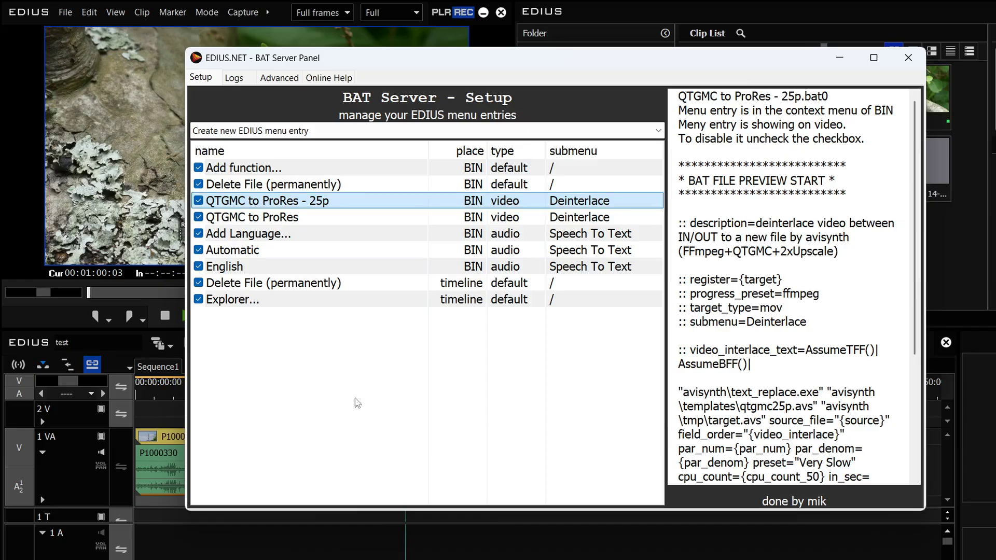
{"action": "key", "text": "Escape"}
Check the field order under Project Settings' Advanced section, then bring up the timeline export options.
{"action": "left_click", "coordinate": [295, 391]}
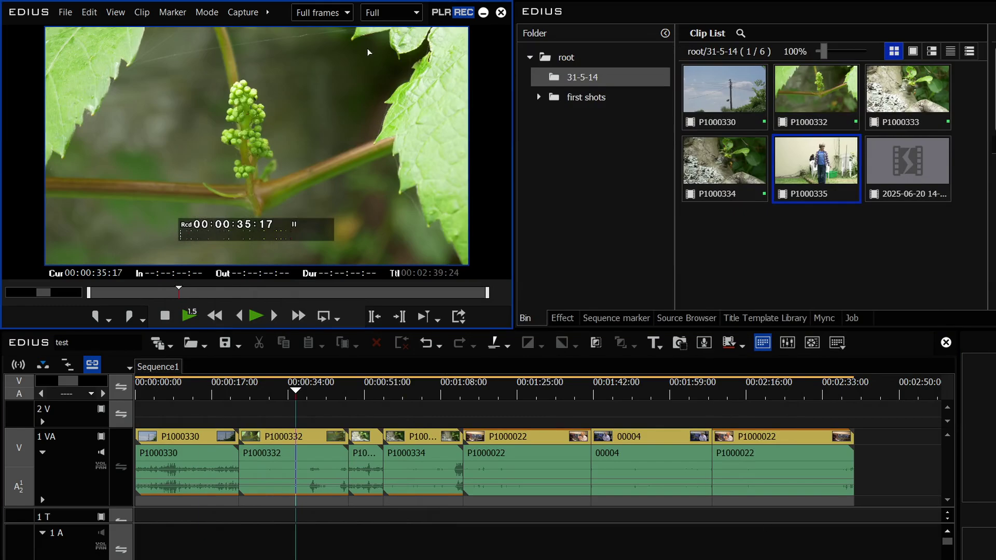
{"action": "left_click", "coordinate": [269, 14]}
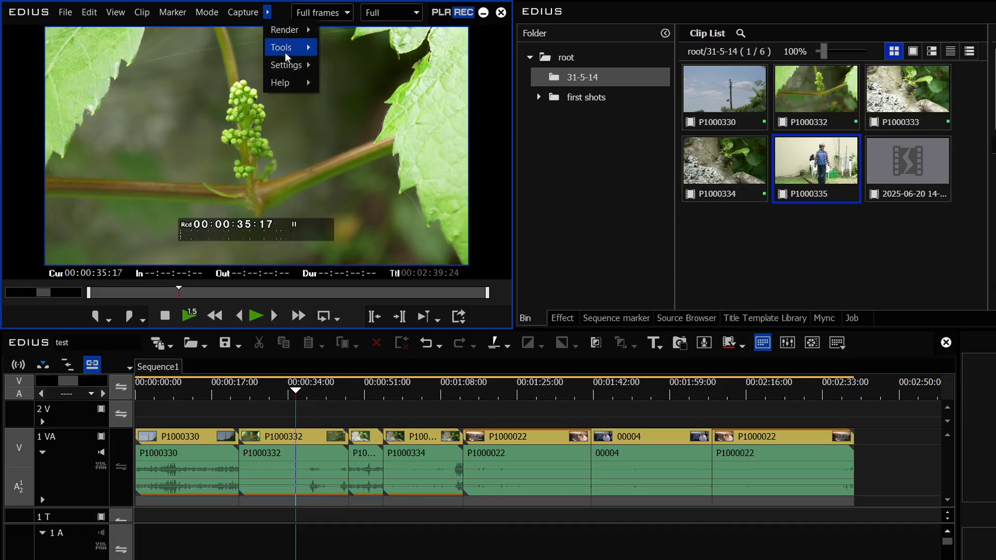
{"action": "mouse_move", "coordinate": [290, 64]}
{"action": "left_click", "coordinate": [353, 96]}
{"action": "left_click", "coordinate": [349, 169]}
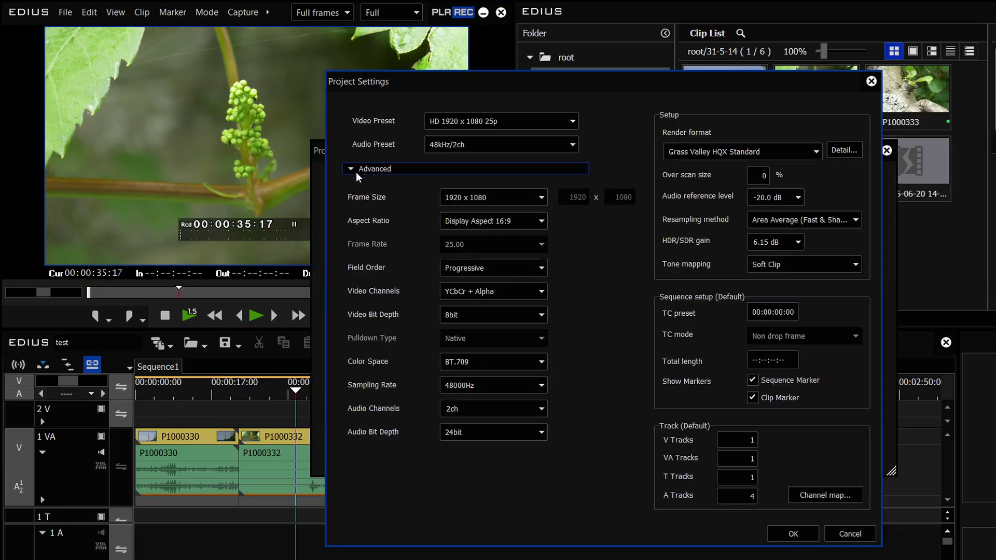
{"action": "left_click", "coordinate": [497, 267]}
{"action": "left_click", "coordinate": [482, 290]}
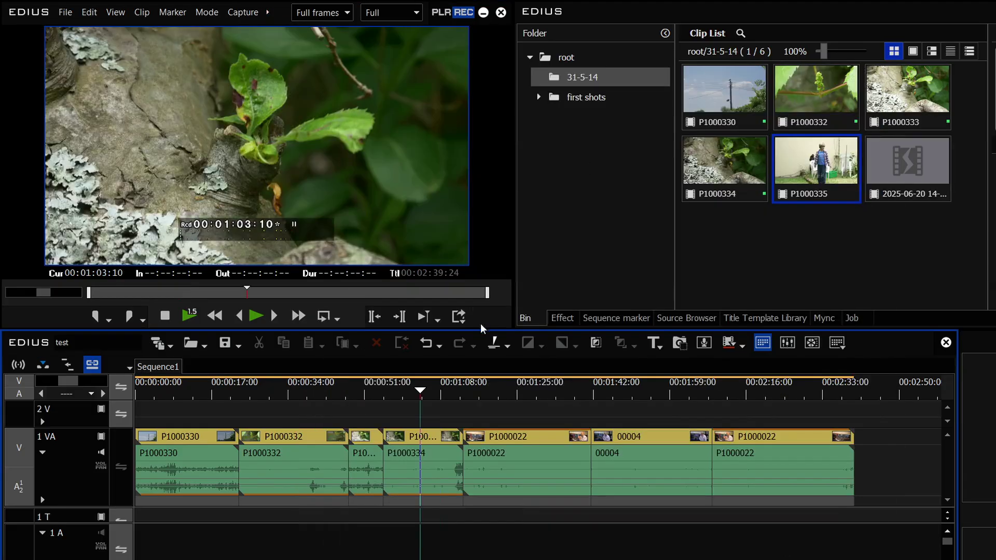
{"action": "left_click", "coordinate": [458, 316]}
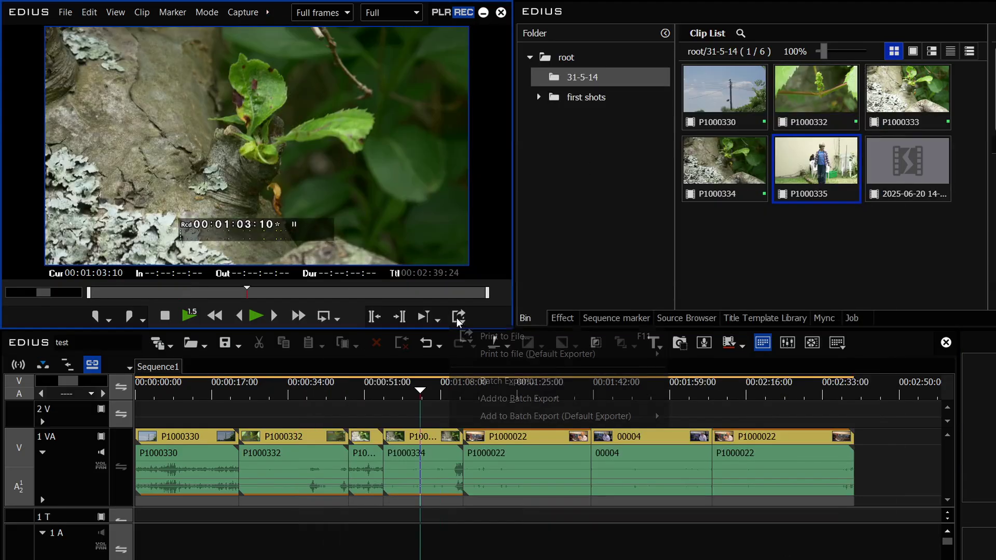
In Print to File, choose the H.264/AVC exporter.
{"action": "left_click", "coordinate": [476, 335]}
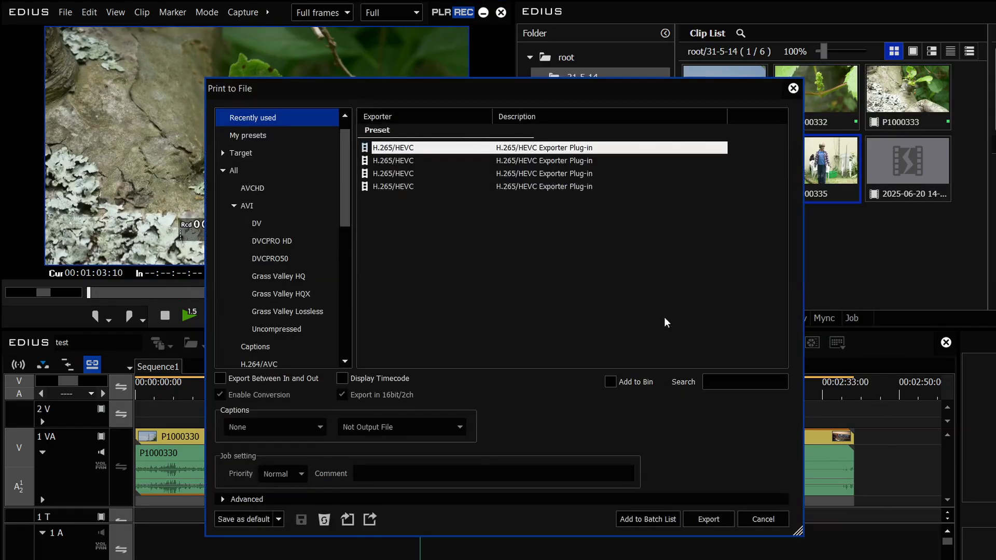
{"action": "left_click", "coordinate": [295, 365]}
{"action": "left_click", "coordinate": [397, 160]}
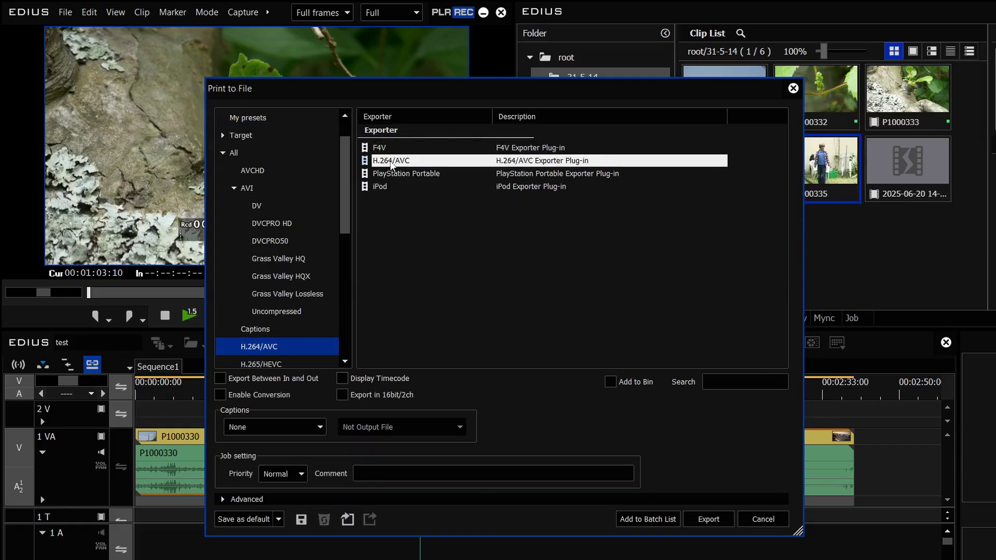
{"action": "left_click_drag", "start_coordinate": [467, 79], "coordinate": [510, 20]}
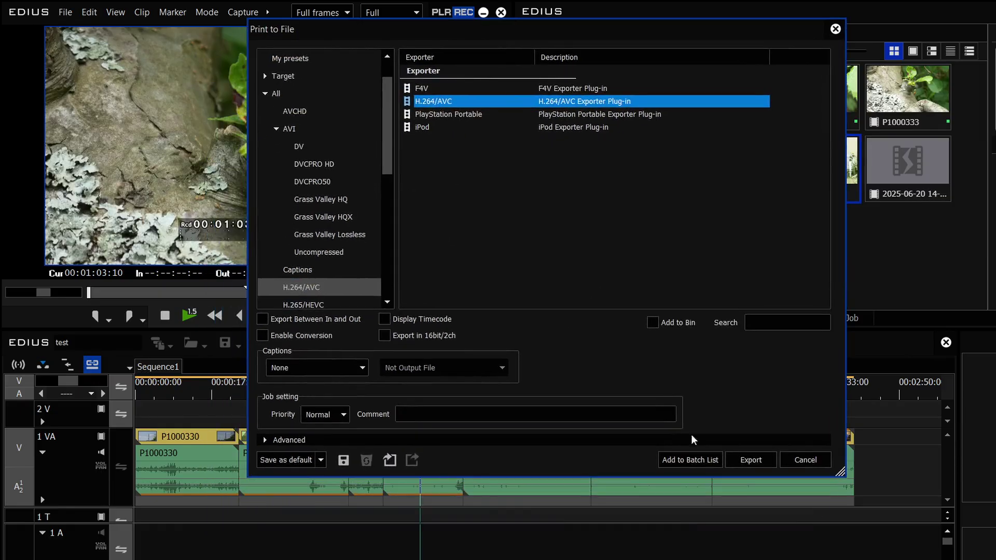
{"action": "left_click", "coordinate": [832, 484]}
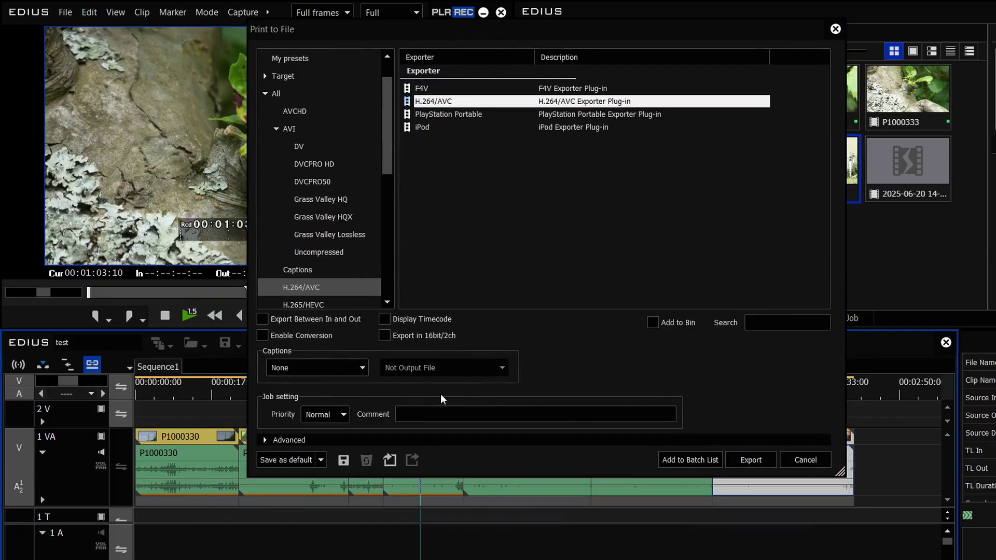
Enable conversion, allow changing the video format, set field order to Progressive, and close.
{"action": "left_click", "coordinate": [262, 336]}
{"action": "left_click", "coordinate": [265, 439]}
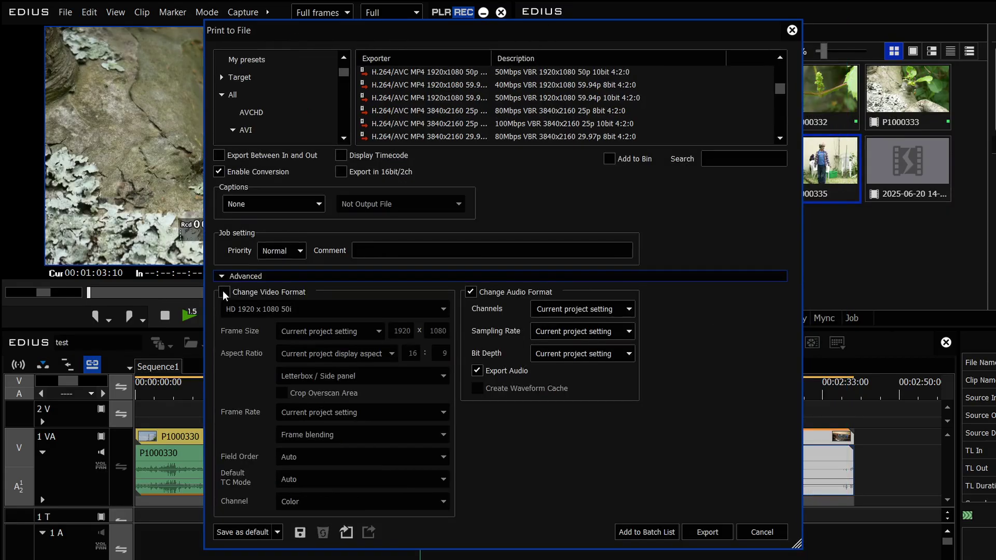
{"action": "left_click", "coordinate": [223, 292]}
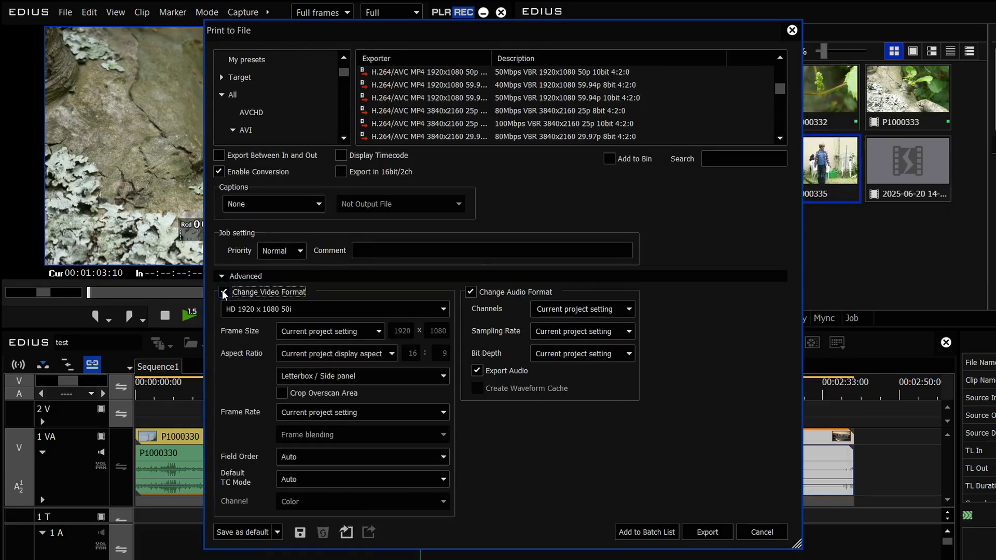
{"action": "left_click", "coordinate": [316, 456]}
{"action": "left_click", "coordinate": [309, 526]}
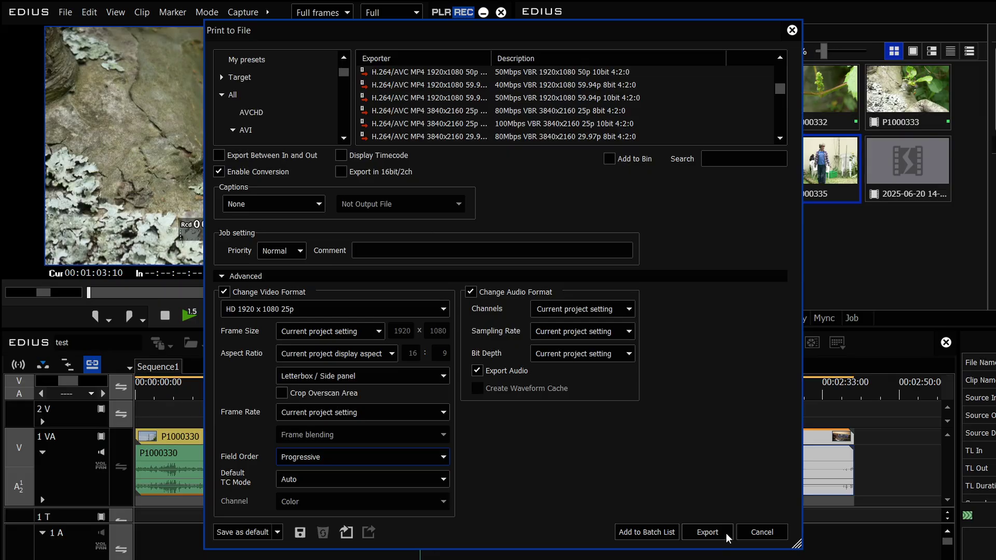
{"action": "left_click", "coordinate": [708, 532]}
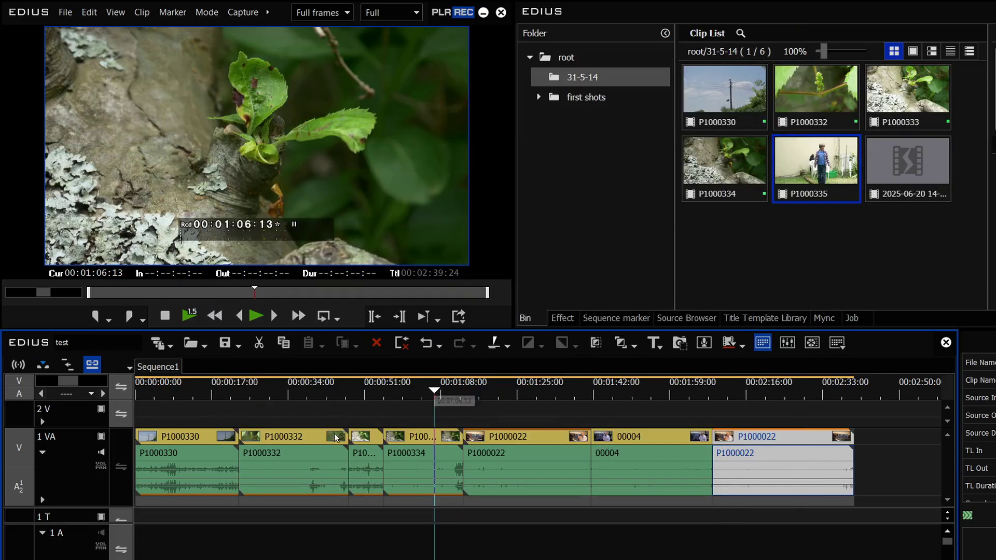
Apply the HD 1920x1080 25p project preset, recheck the export window, and move to the presenter shot.
{"action": "left_click", "coordinate": [268, 12]}
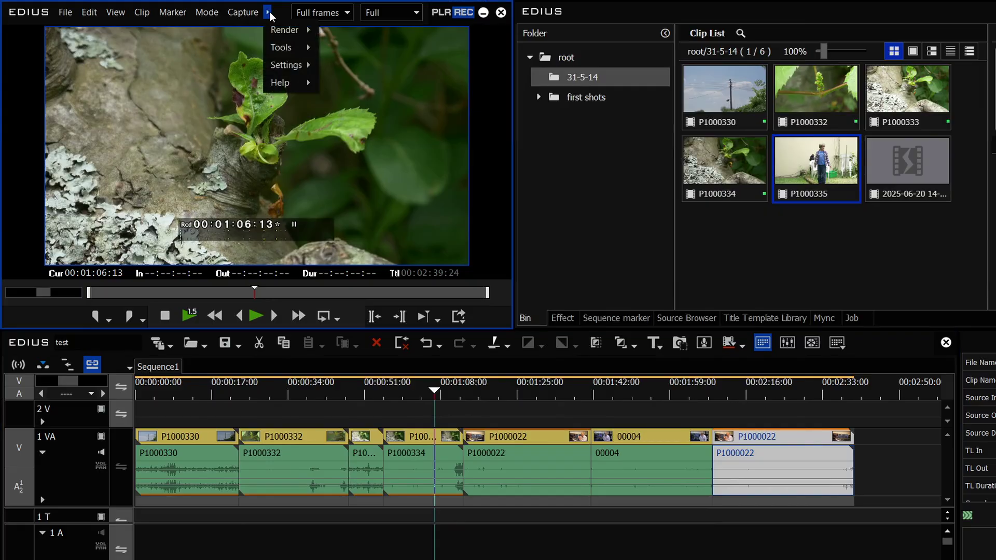
{"action": "mouse_move", "coordinate": [282, 62]}
{"action": "left_click", "coordinate": [358, 116]}
{"action": "left_click", "coordinate": [460, 318]}
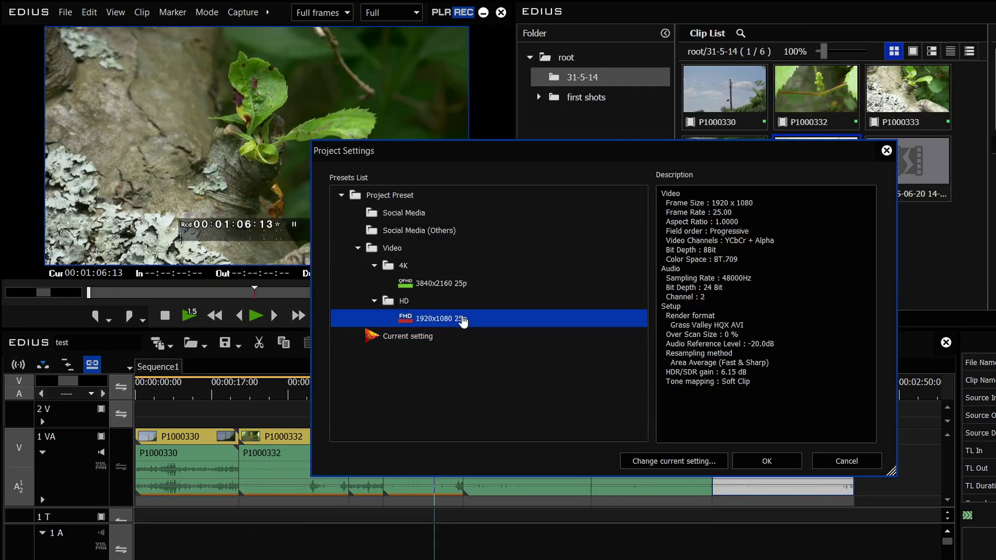
{"action": "left_click", "coordinate": [753, 460]}
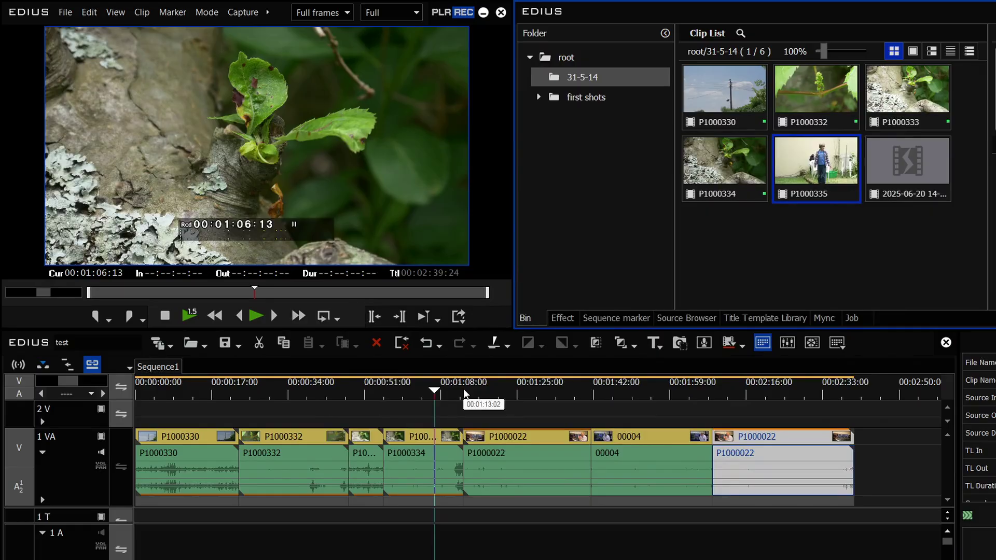
{"action": "key", "text": "F11"}
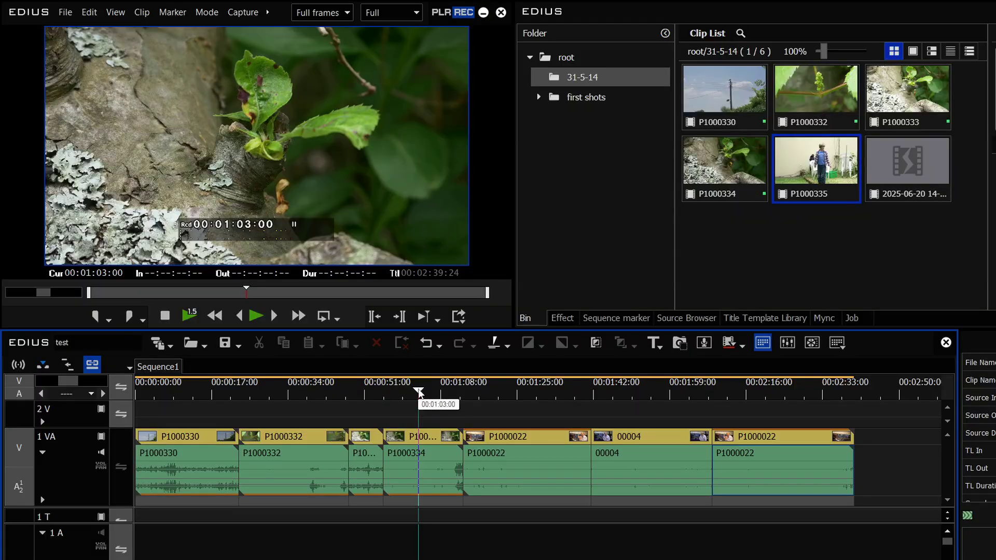
{"action": "left_click", "coordinate": [647, 390]}
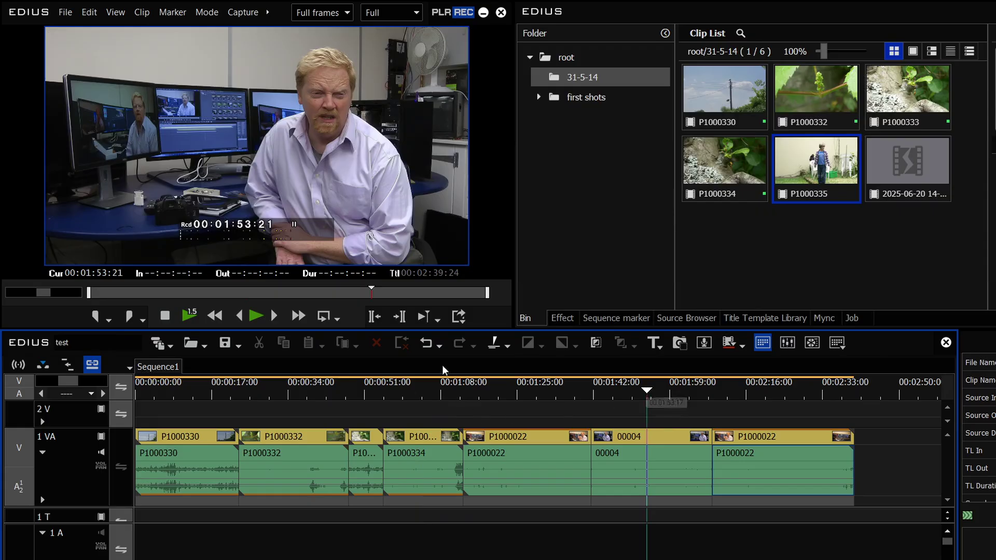
Export the timeline as Grass Valley HQX SuperFine to Sequence1.avi, adding it to the bin.
{"action": "left_click", "coordinate": [459, 316]}
{"action": "left_click", "coordinate": [467, 336]}
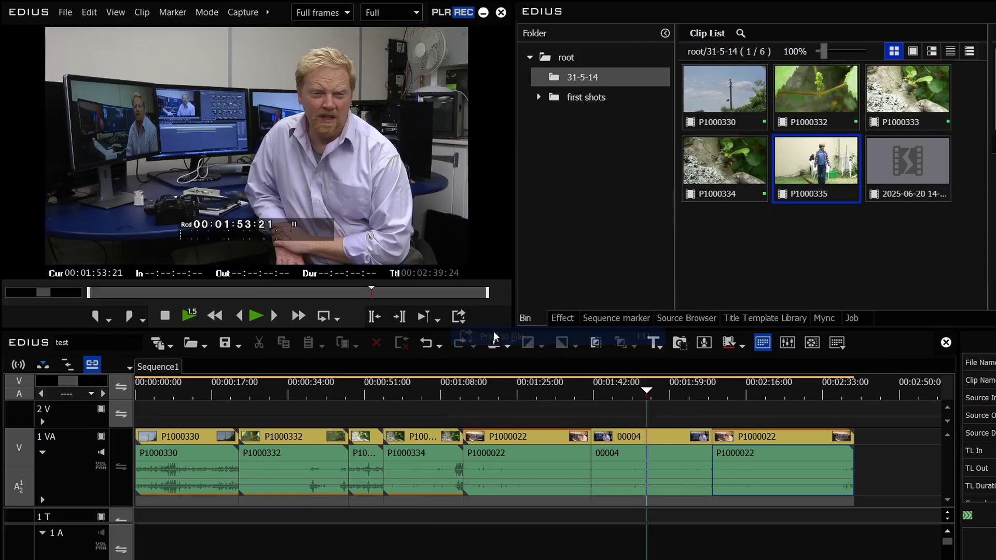
{"action": "left_click", "coordinate": [441, 93]}
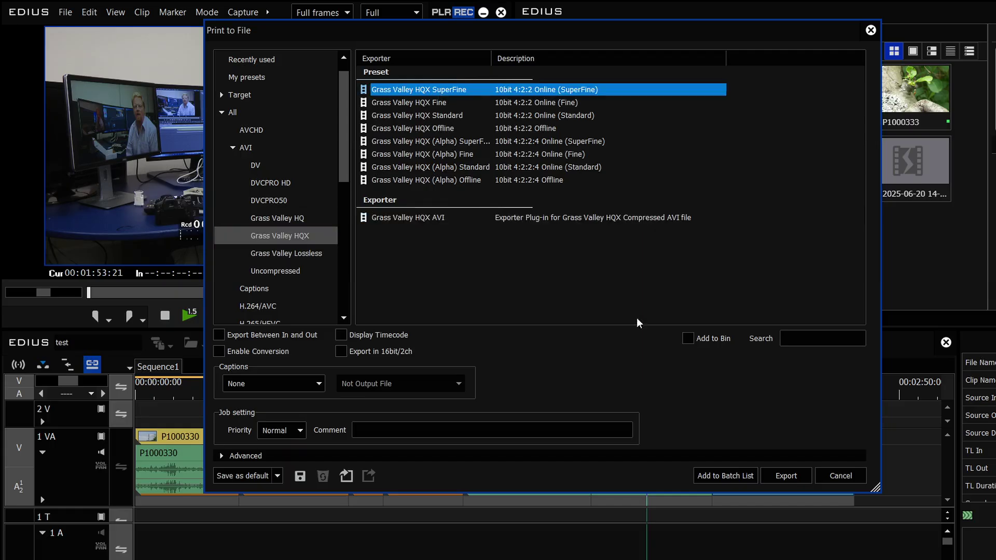
{"action": "left_click", "coordinate": [421, 92]}
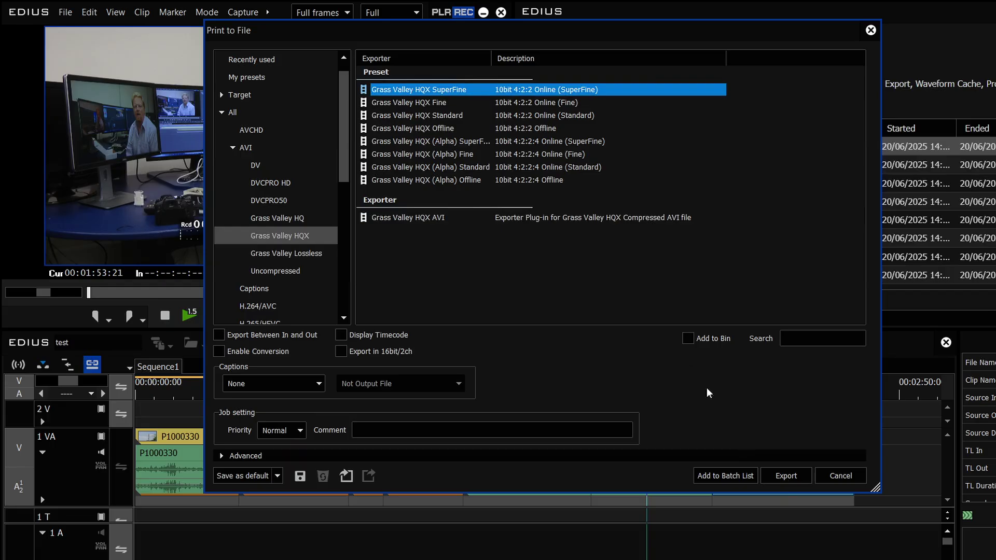
{"action": "left_click", "coordinate": [688, 338]}
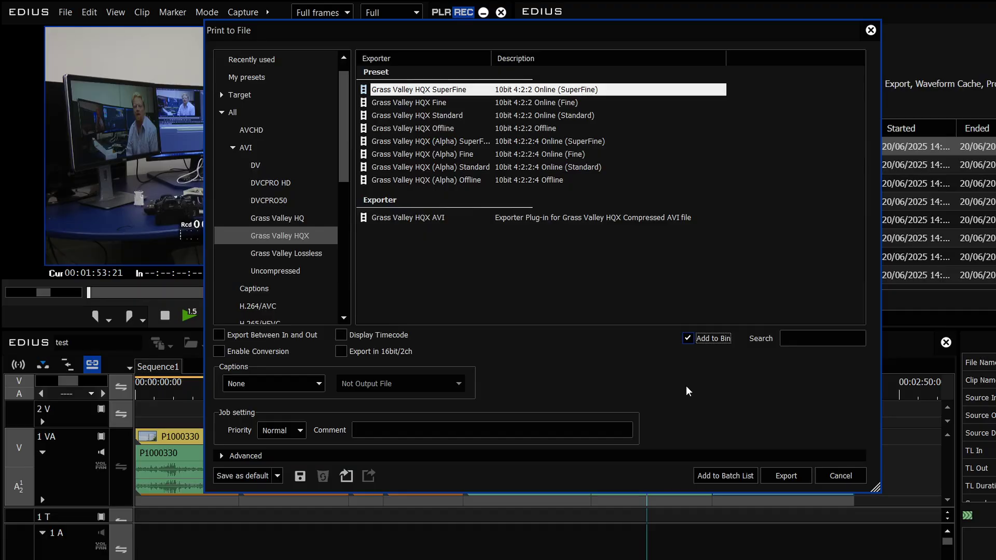
{"action": "left_click", "coordinate": [786, 476]}
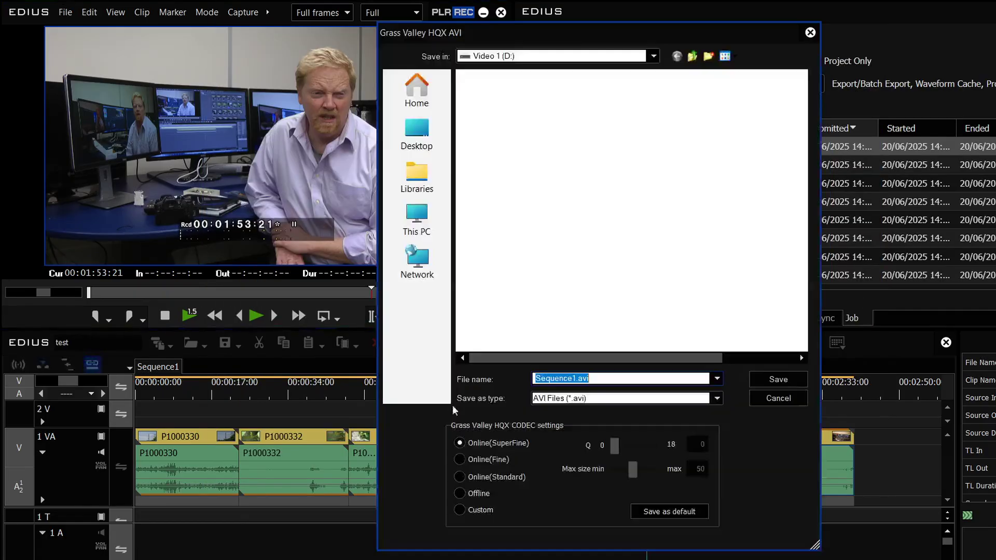
{"action": "left_click", "coordinate": [783, 381]}
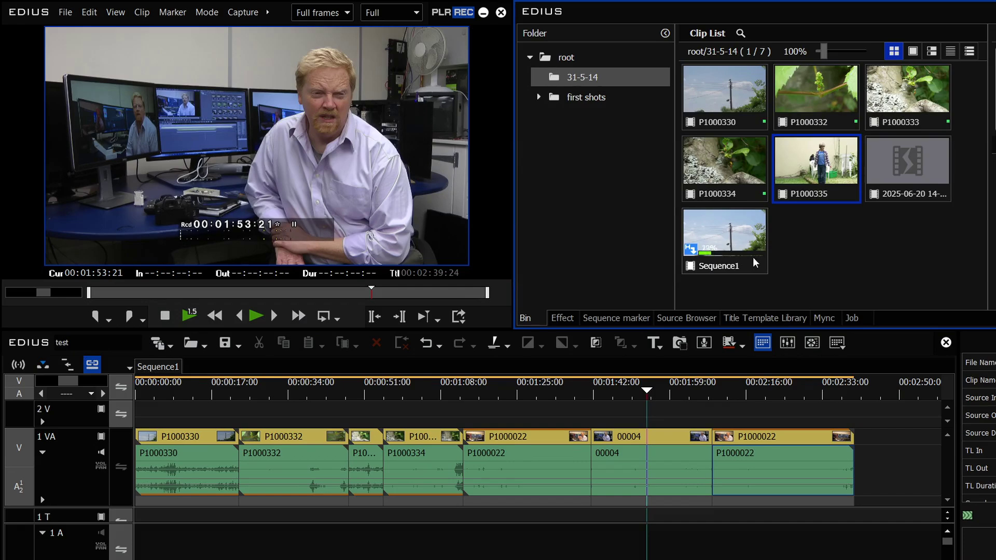
{"action": "left_click", "coordinate": [849, 318]}
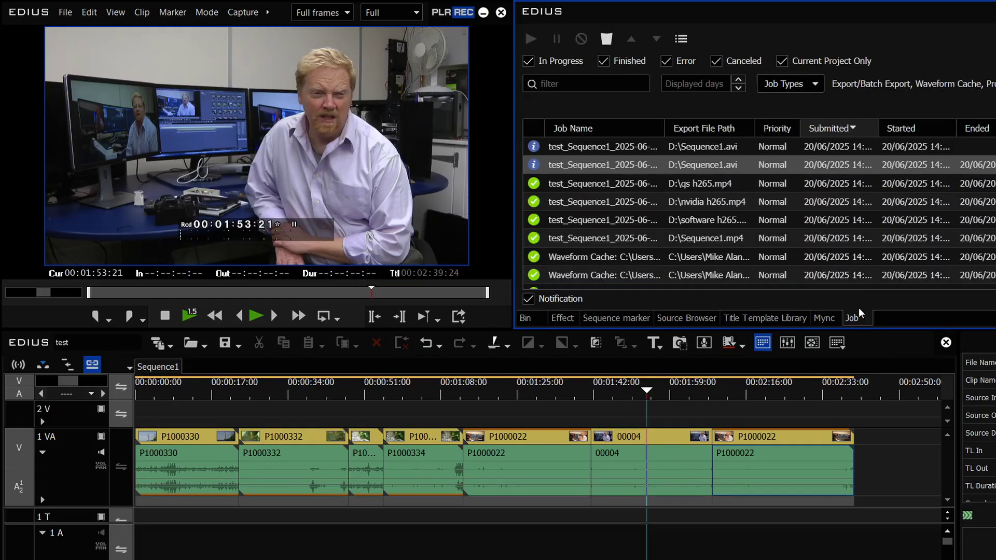
{"action": "left_click", "coordinate": [524, 318]}
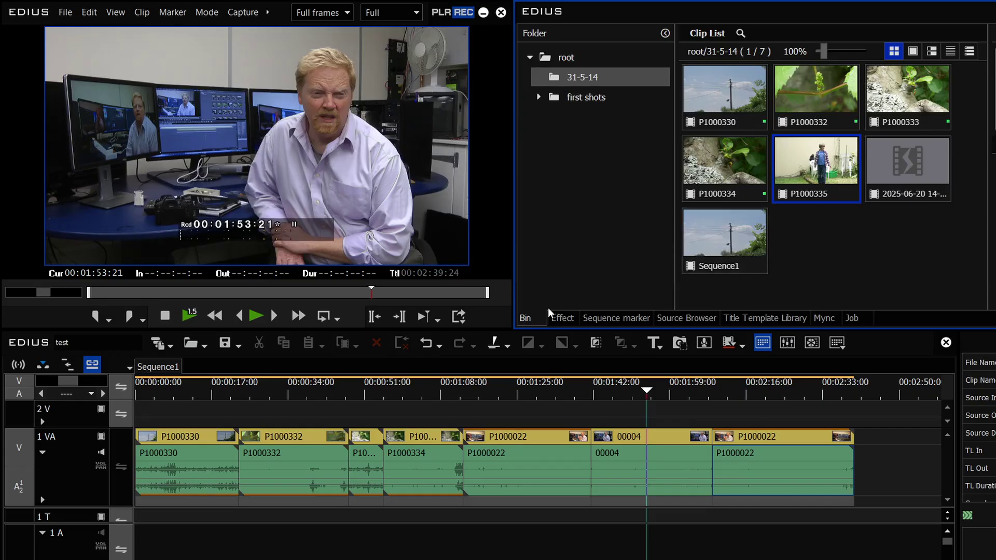
{"action": "right_click", "coordinate": [724, 237]}
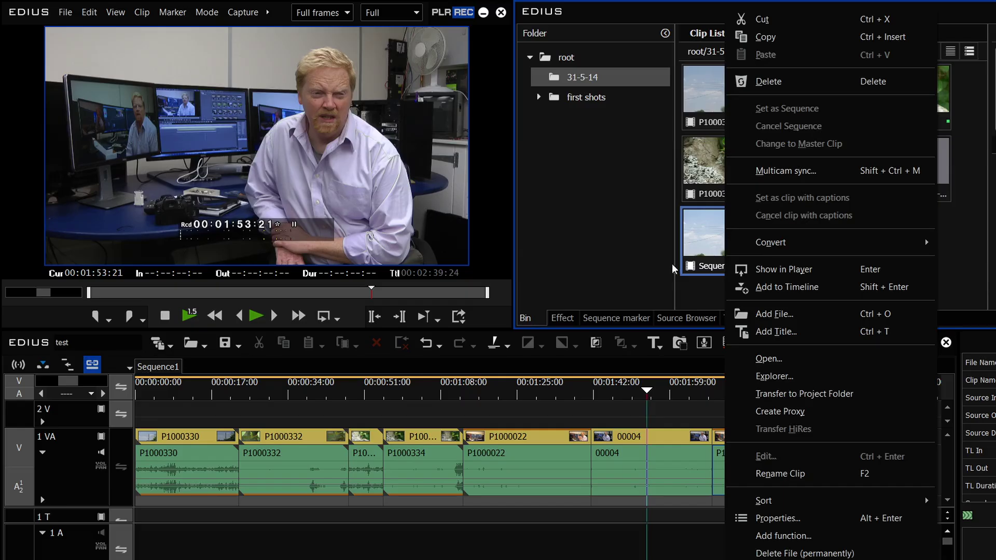
{"action": "left_click", "coordinate": [693, 238]}
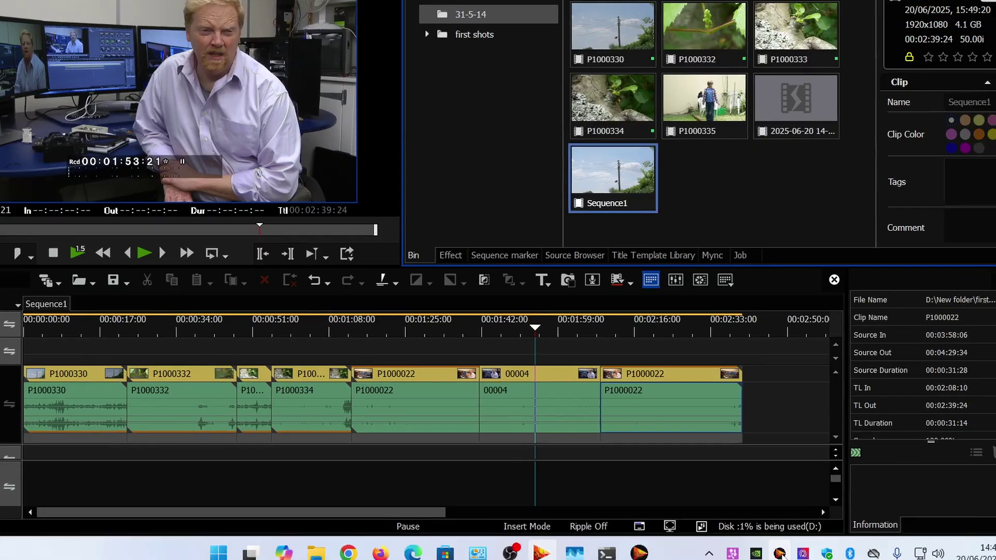
In BAT Server setup, add a QTGMC Deinterlace with 2x upscale entry using the Very Slow preset.
{"action": "right_click", "coordinate": [890, 559]}
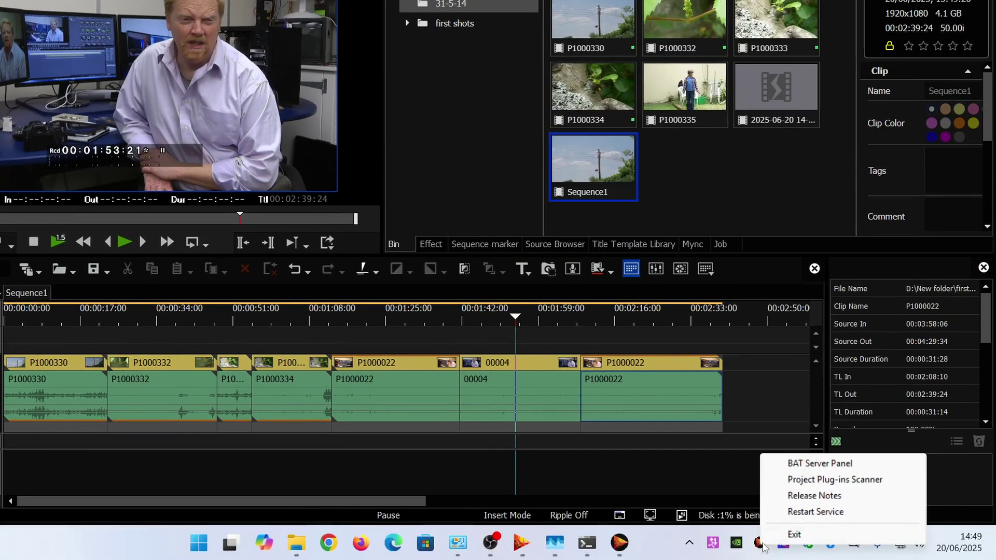
{"action": "left_click", "coordinate": [809, 464]}
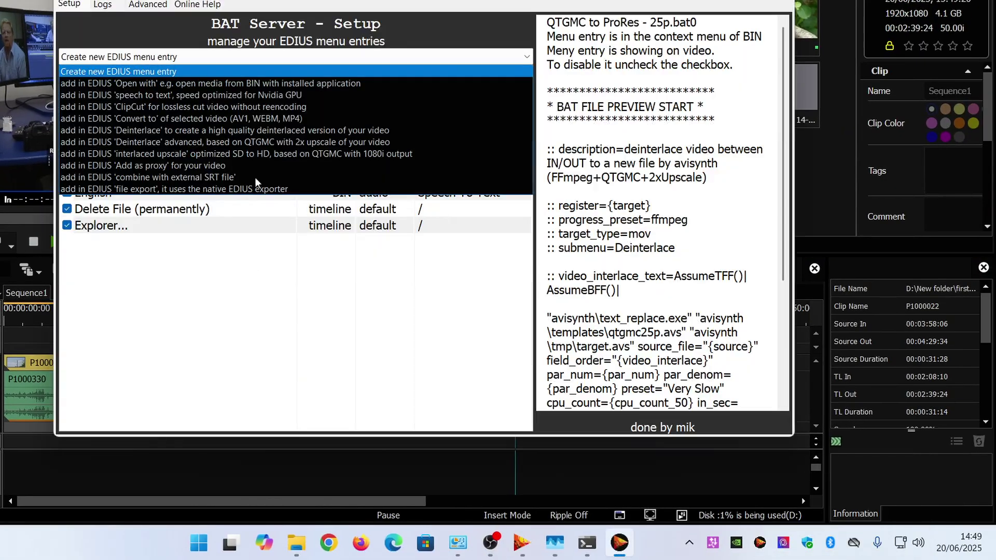
{"action": "left_click", "coordinate": [270, 144]}
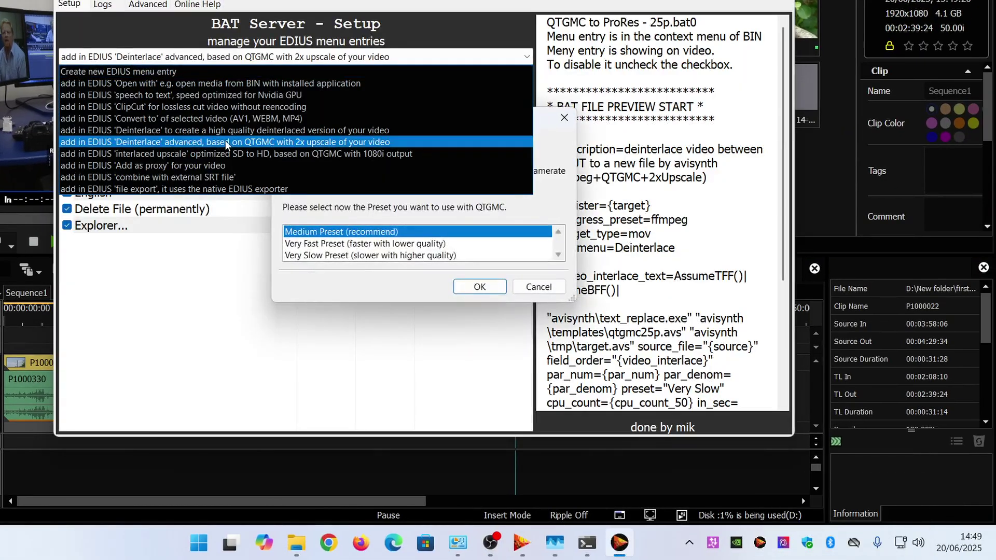
{"action": "left_click", "coordinate": [353, 257]}
{"action": "left_click", "coordinate": [479, 287]}
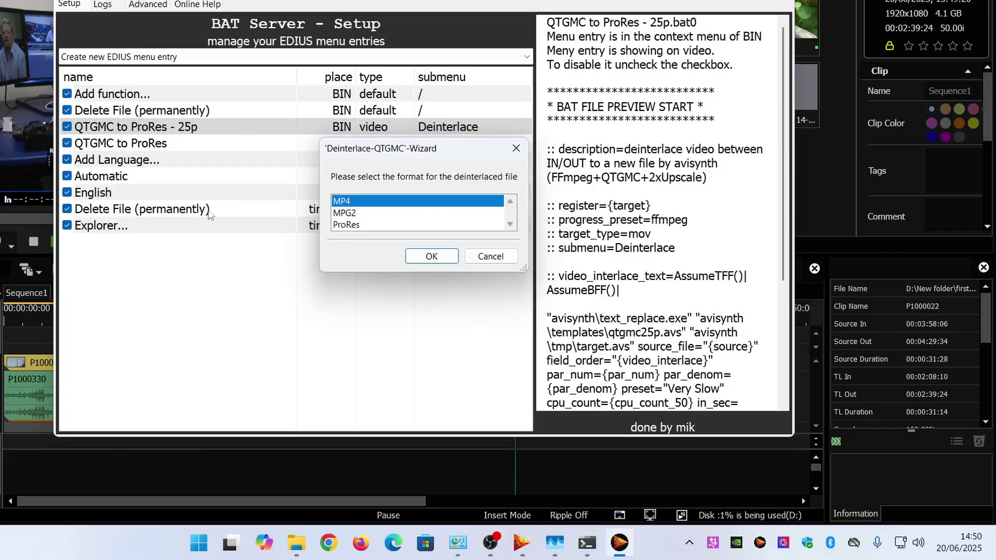
Choose MP4 output for the entire video in the bin menu, naming the entry QTGMC to MP4.
{"action": "left_click", "coordinate": [424, 259]}
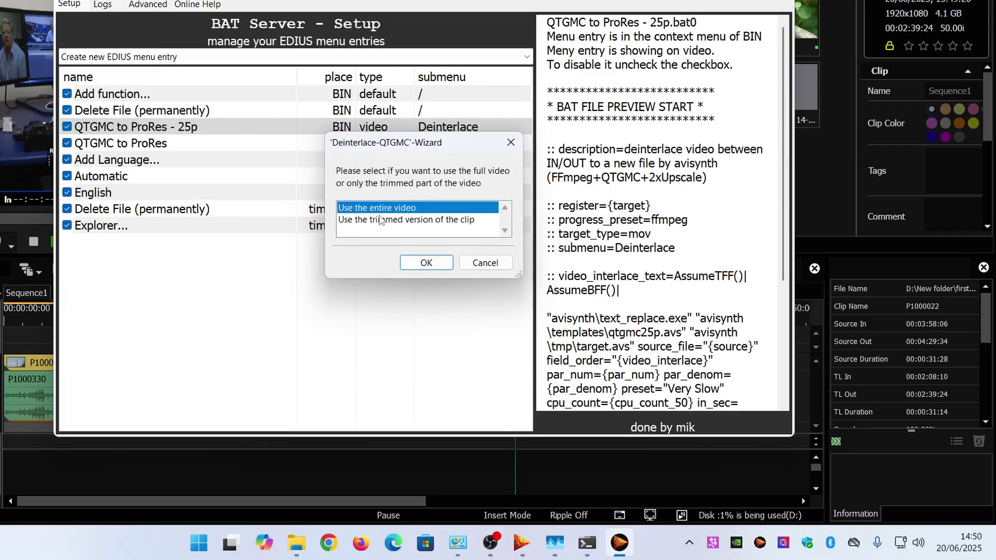
{"action": "left_click", "coordinate": [424, 261]}
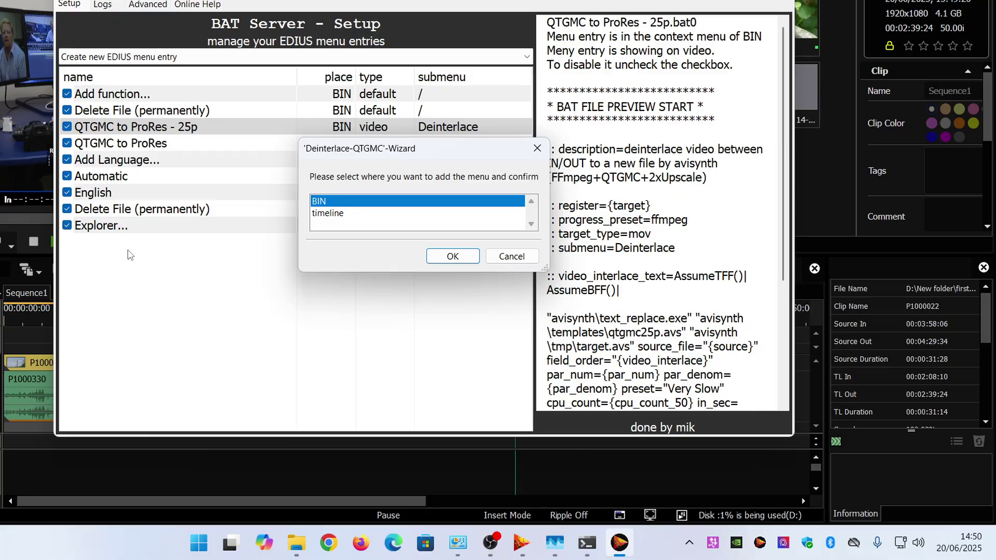
{"action": "left_click", "coordinate": [451, 261]}
{"action": "left_click", "coordinate": [449, 259]}
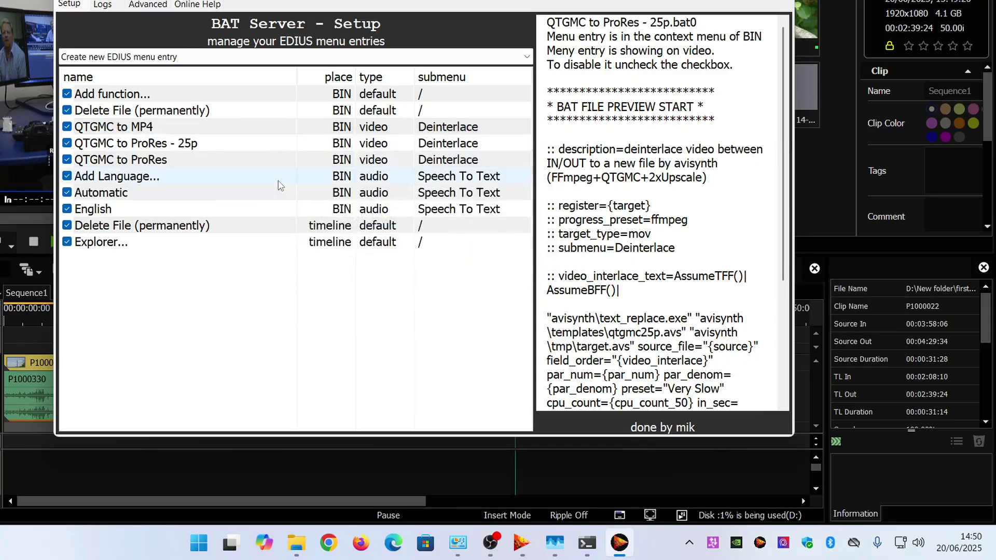
{"action": "left_click", "coordinate": [139, 128]}
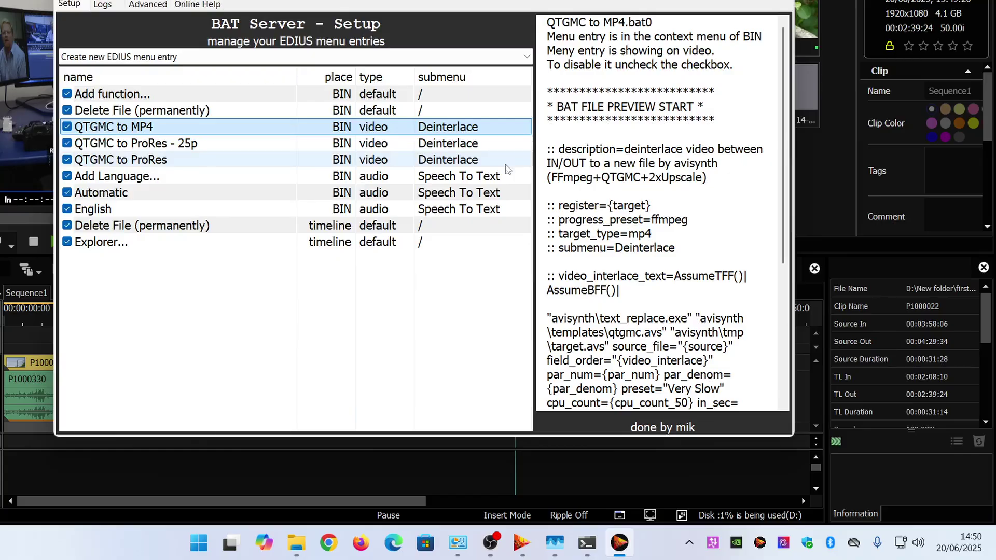
Edit the QTGMC to MP4 script so line 10 uses qtgmc25p.avs, then close Notepad.
{"action": "right_click", "coordinate": [128, 130]}
{"action": "left_click", "coordinate": [166, 80]}
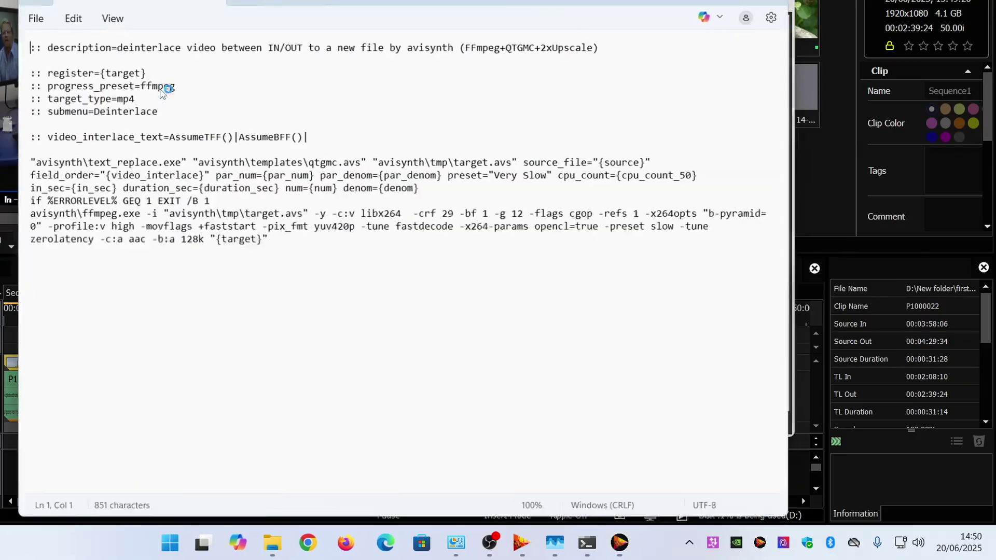
{"action": "left_click", "coordinate": [338, 163]}
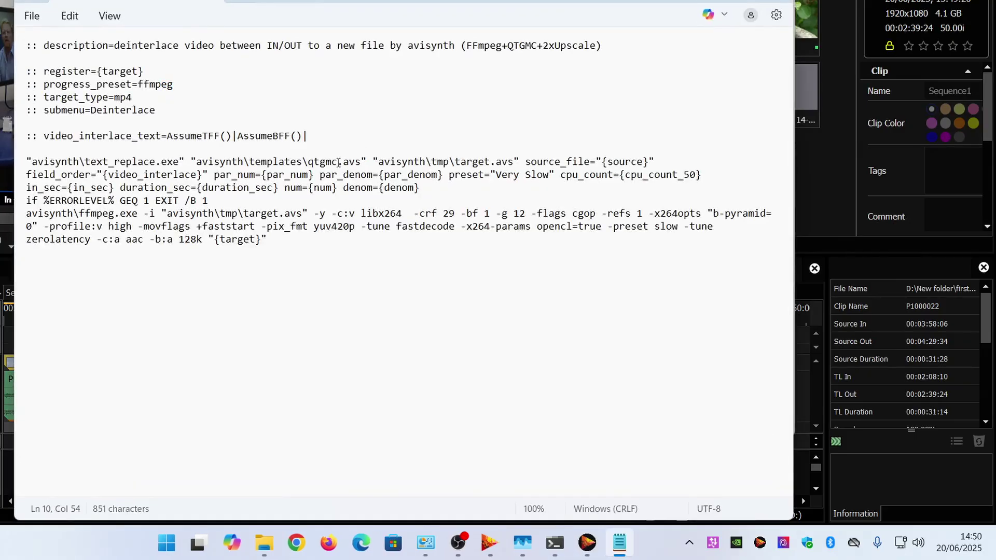
{"action": "type", "text": "5p"}
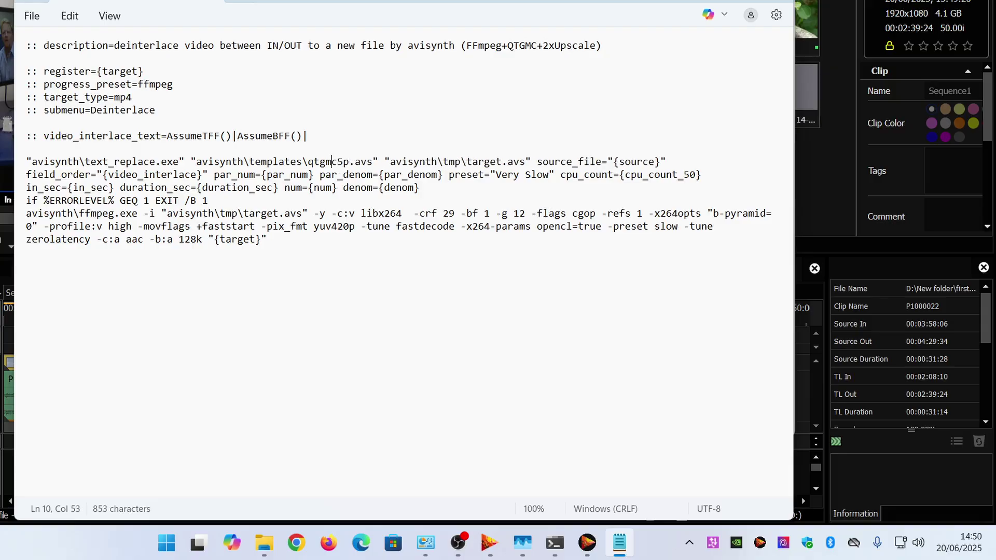
{"action": "type", "text": "2"}
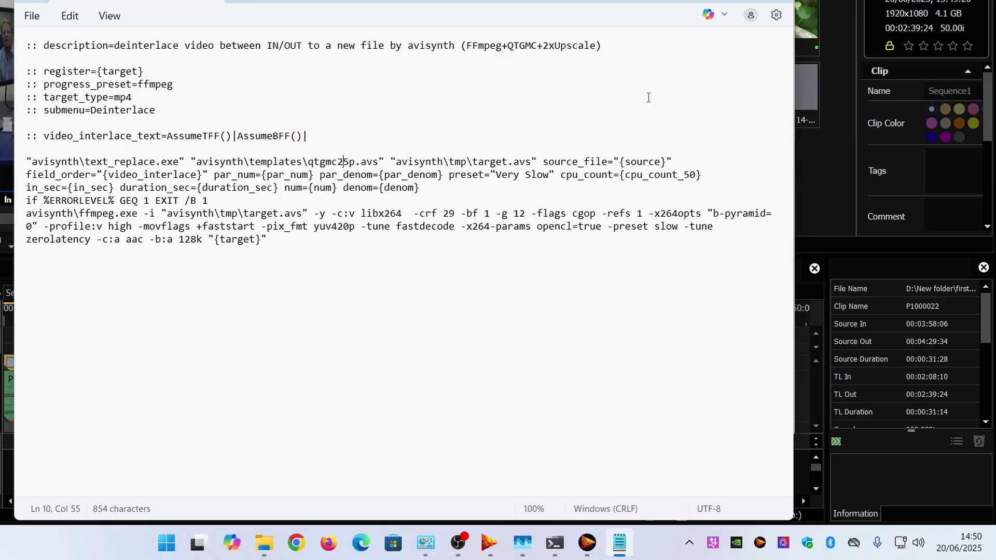
{"action": "left_click", "coordinate": [787, 3]}
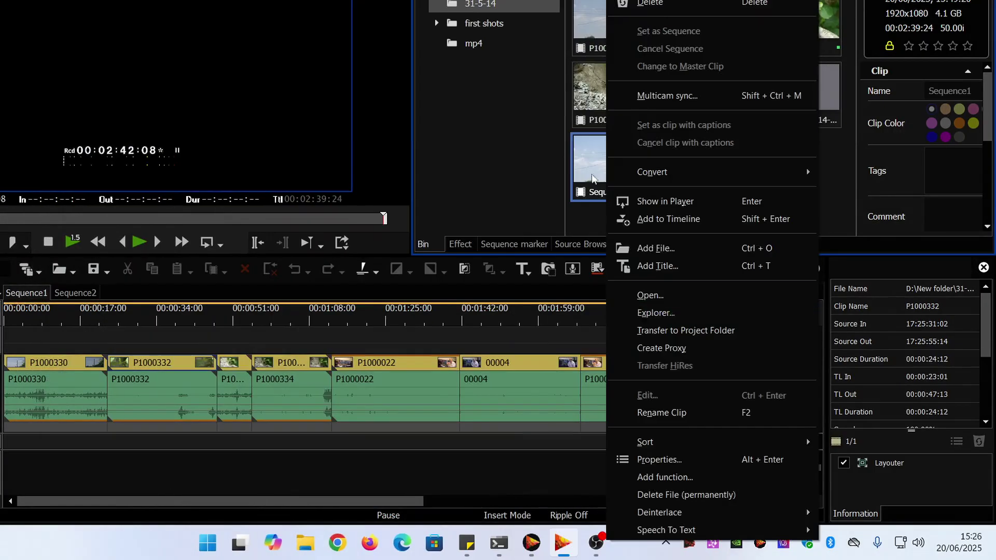
Run Deinterlace > QTGMC to MP4 on the Sequence1 clip in the bin.
{"action": "right_click", "coordinate": [590, 161]}
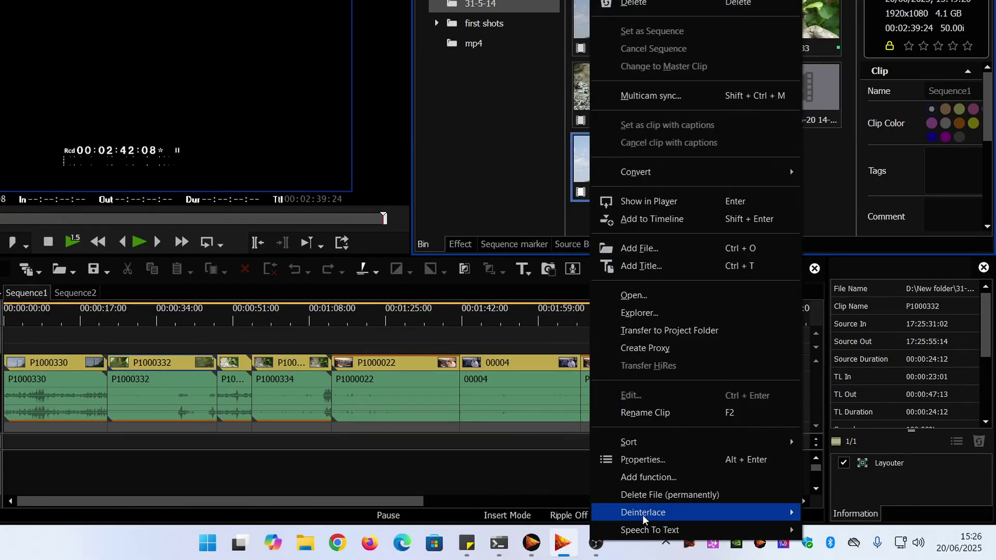
{"action": "mouse_move", "coordinate": [642, 515]}
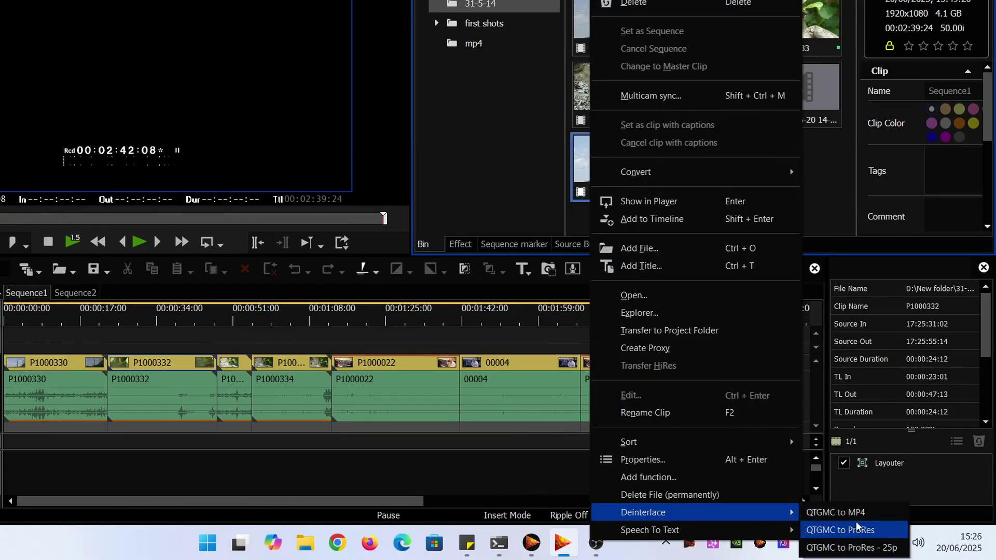
{"action": "left_click", "coordinate": [831, 513]}
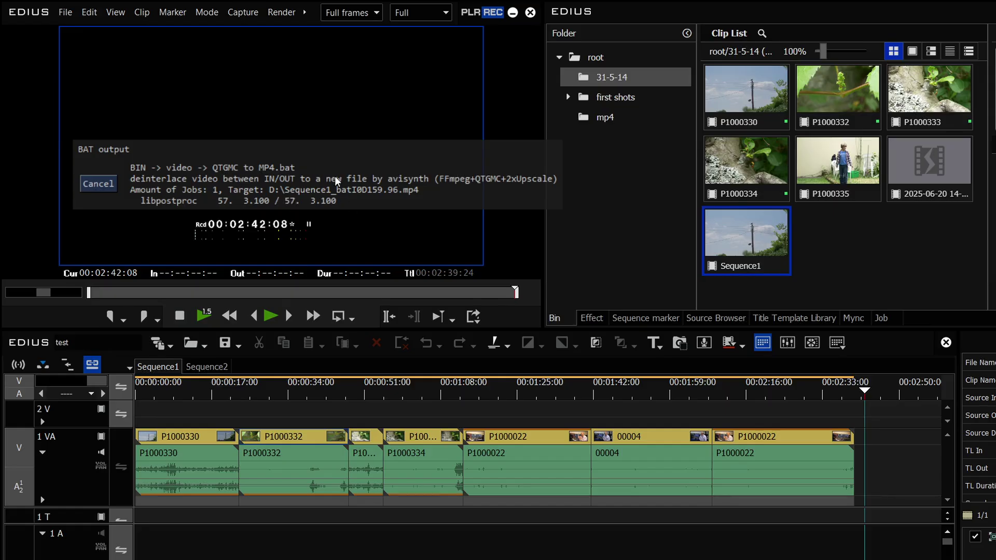
{"action": "left_click", "coordinate": [691, 231]}
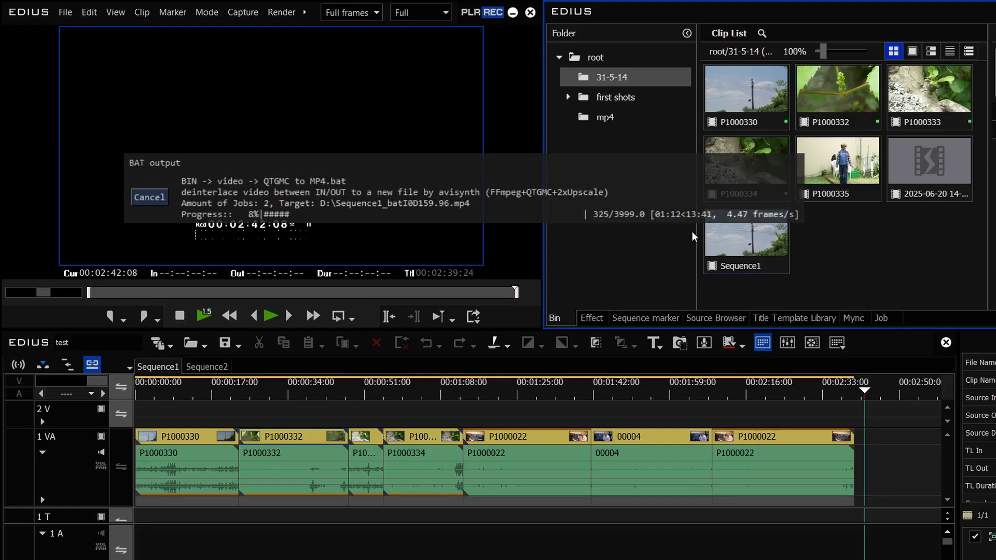
Launch HandBrake and load Sequence1.avi from File Explorer as the source.
{"action": "key", "text": "super"}
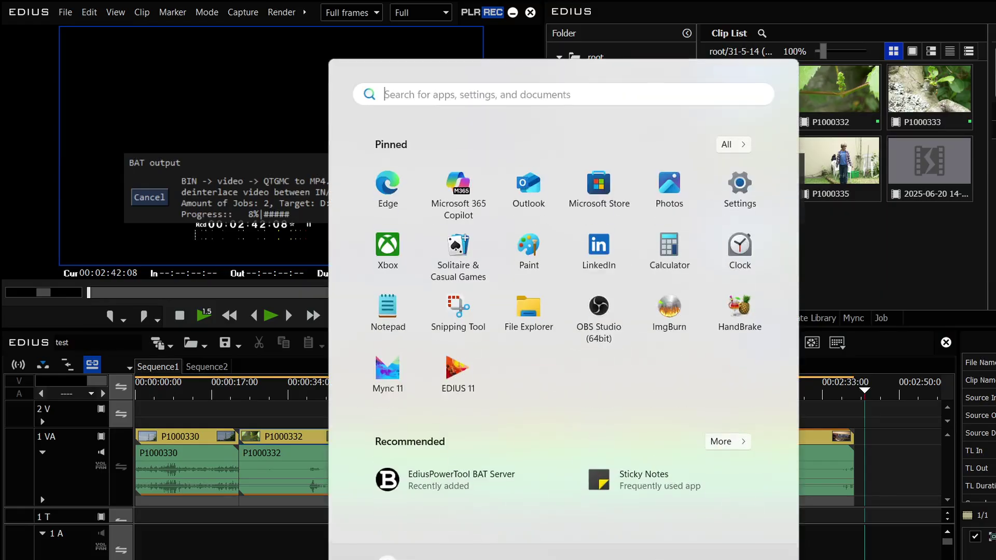
{"action": "left_click", "coordinate": [323, 213]}
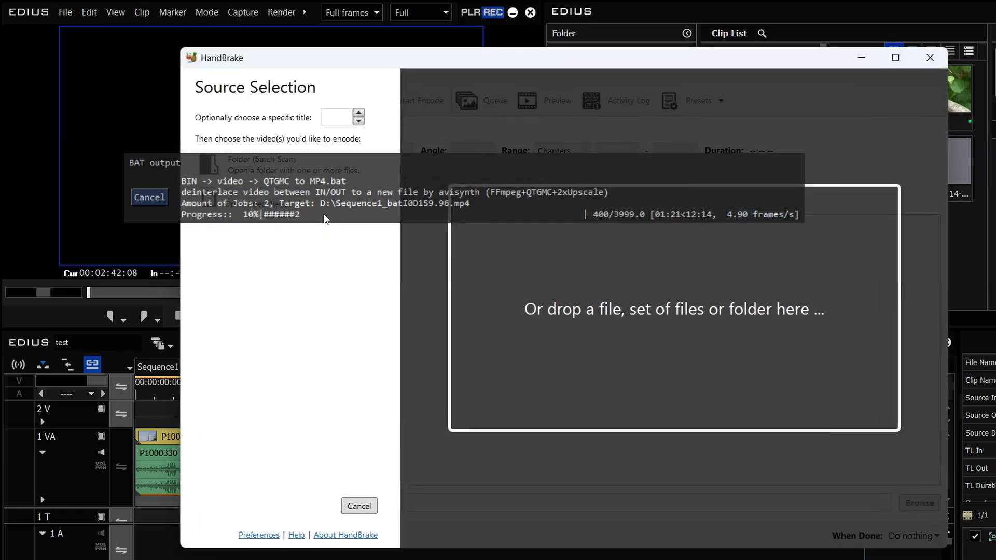
{"action": "key", "text": "super+e"}
{"action": "left_click_drag", "start_coordinate": [244, 538], "coordinate": [855, 318]}
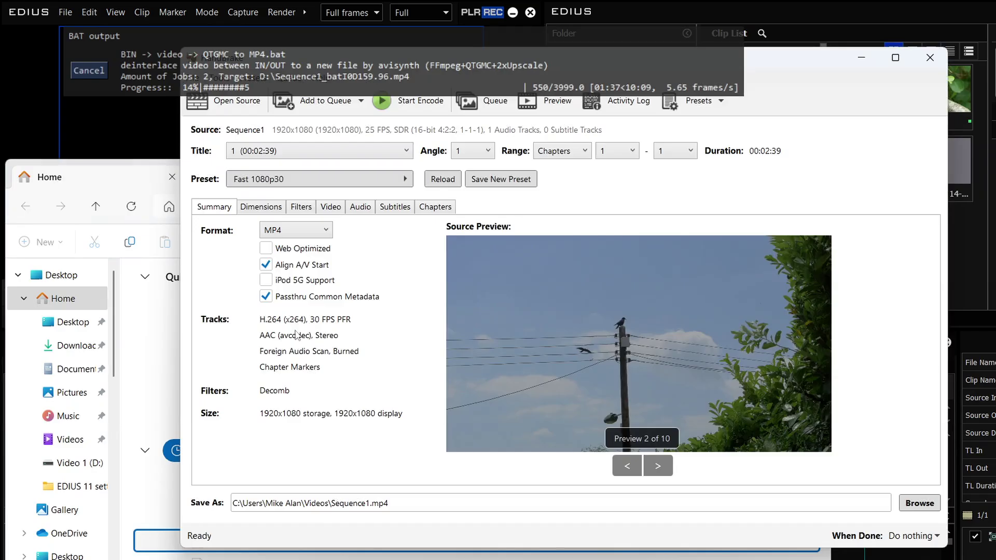
Set HandBrake's deinterlace filter to Yadif.
{"action": "left_click", "coordinate": [300, 207]}
{"action": "left_click", "coordinate": [330, 284]}
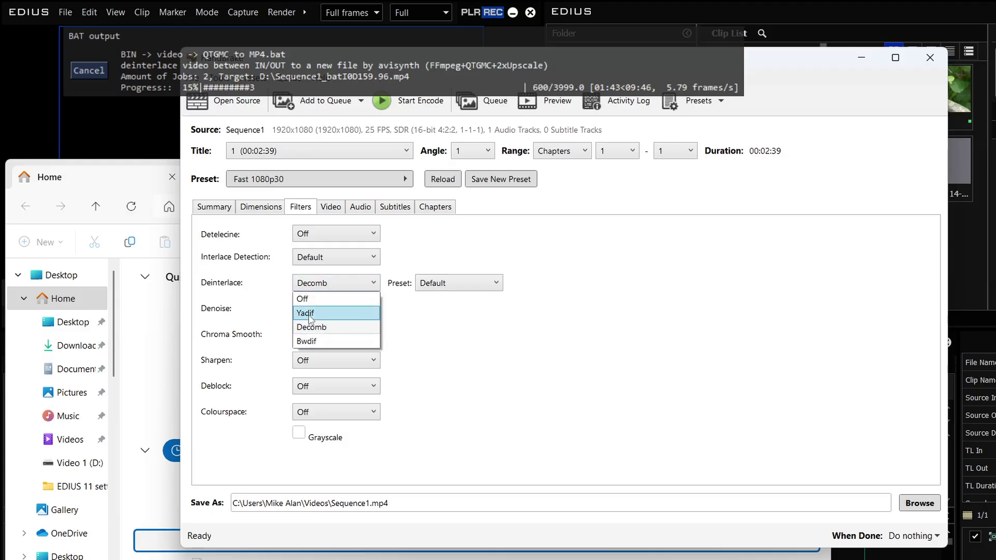
{"action": "left_click", "coordinate": [310, 314]}
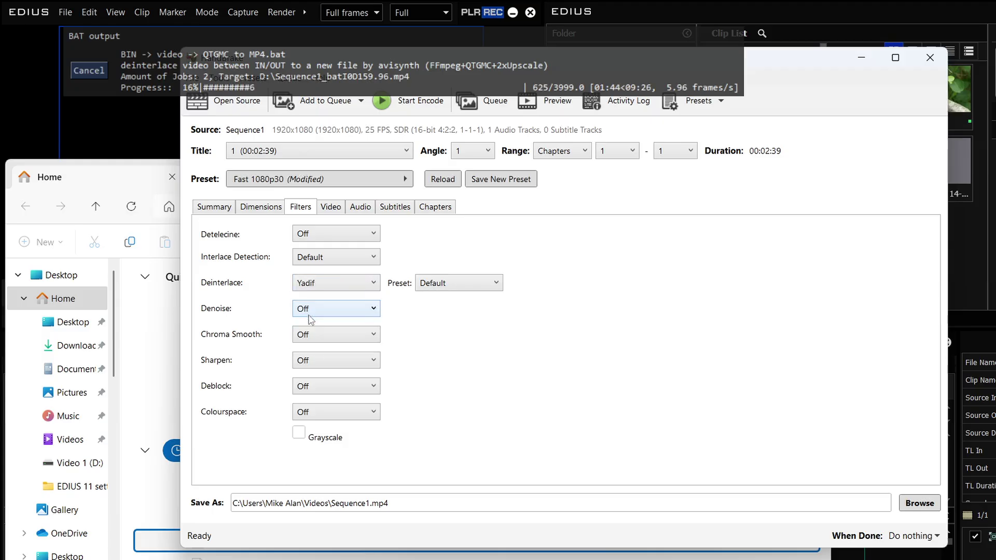
{"action": "left_click", "coordinate": [315, 288]}
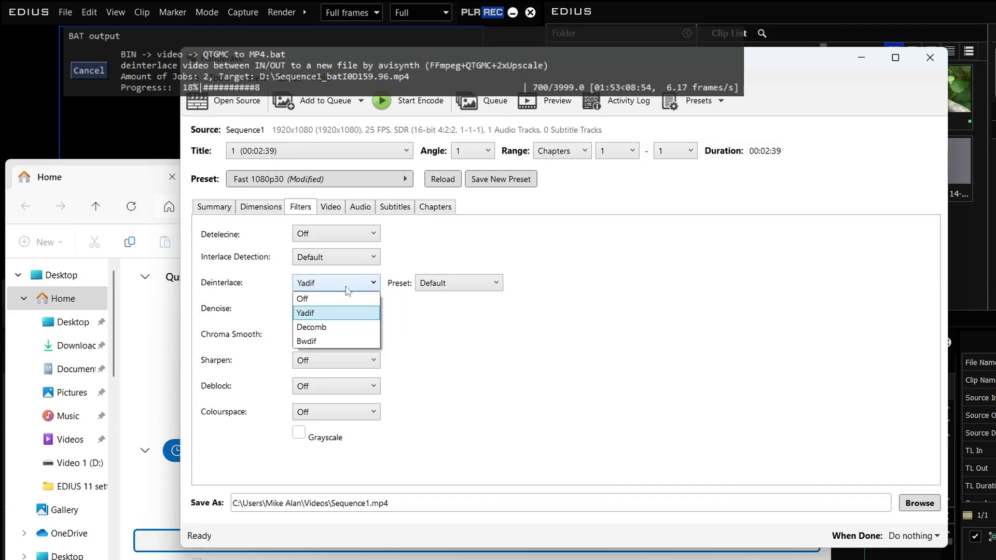
{"action": "left_click", "coordinate": [357, 290]}
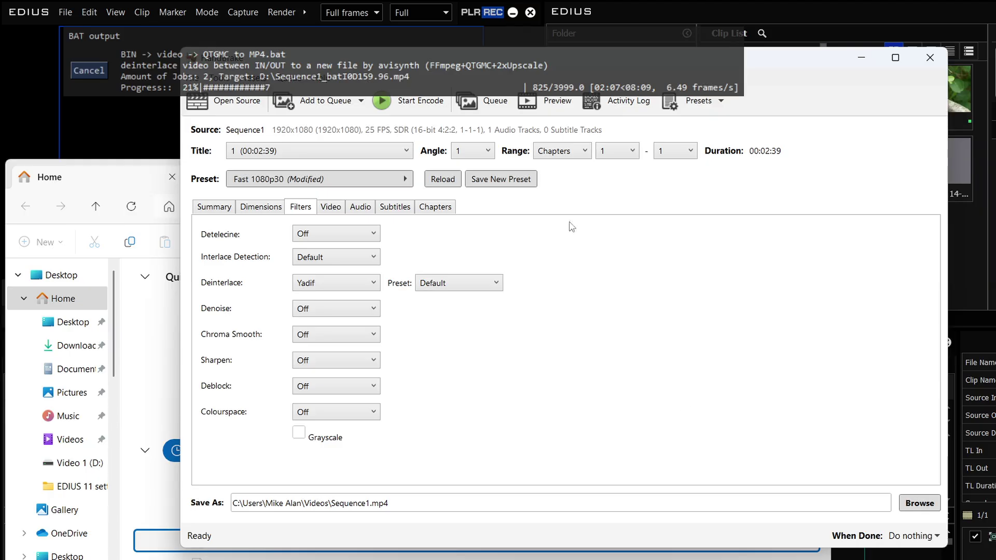
Set the video framerate to Same as source and the average bitrate to 9600 kbps.
{"action": "left_click", "coordinate": [342, 212]}
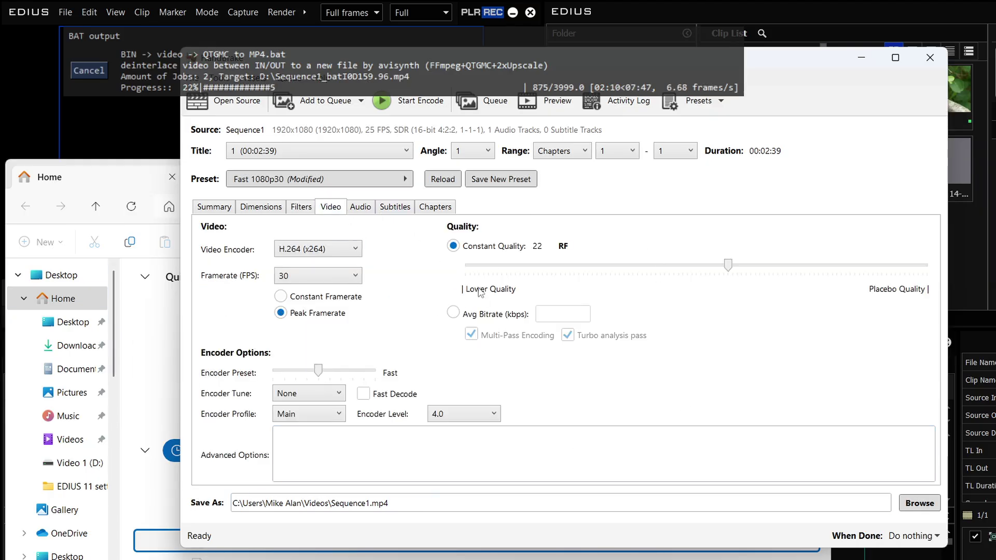
{"action": "left_click", "coordinate": [317, 275]}
{"action": "left_click", "coordinate": [321, 350]}
{"action": "left_click", "coordinate": [320, 283]}
{"action": "scroll", "coordinate": [314, 305], "scroll_direction": "up", "scroll_amount": 2}
{"action": "left_click", "coordinate": [311, 289]}
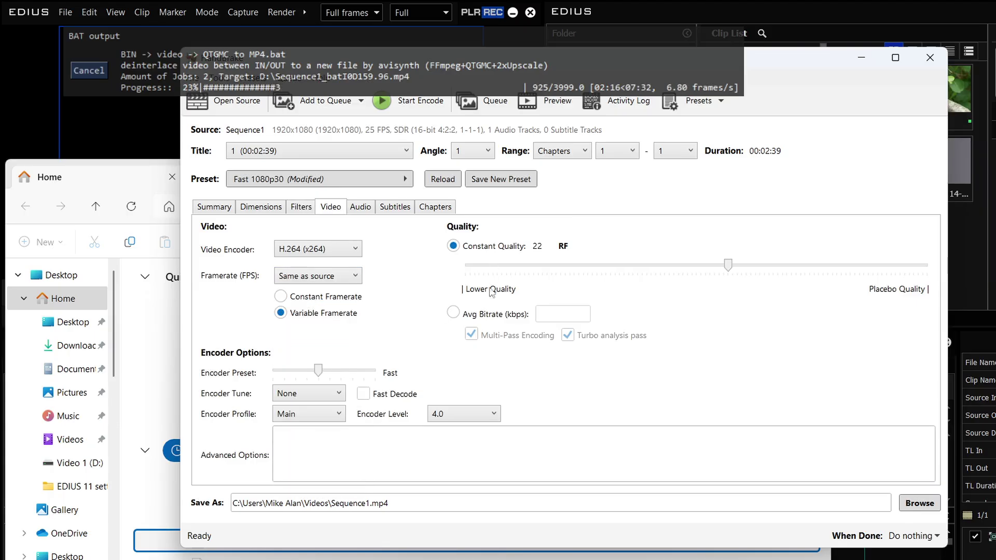
{"action": "left_click", "coordinate": [453, 312]}
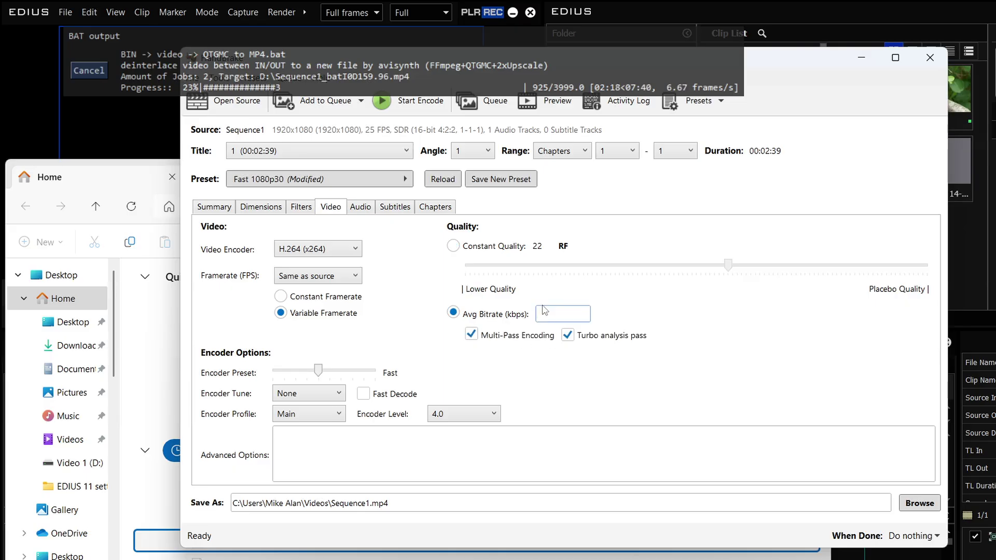
{"action": "type", "text": "9600"}
Raise the audio track bitrate to 192 kbps.
{"action": "left_click", "coordinate": [363, 208]}
{"action": "left_click", "coordinate": [581, 280]}
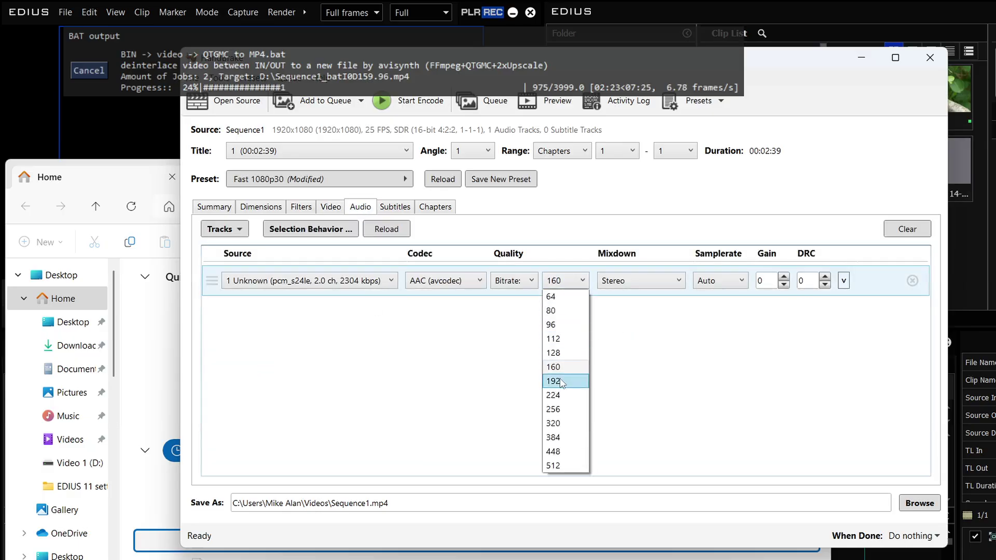
{"action": "left_click", "coordinate": [562, 383]}
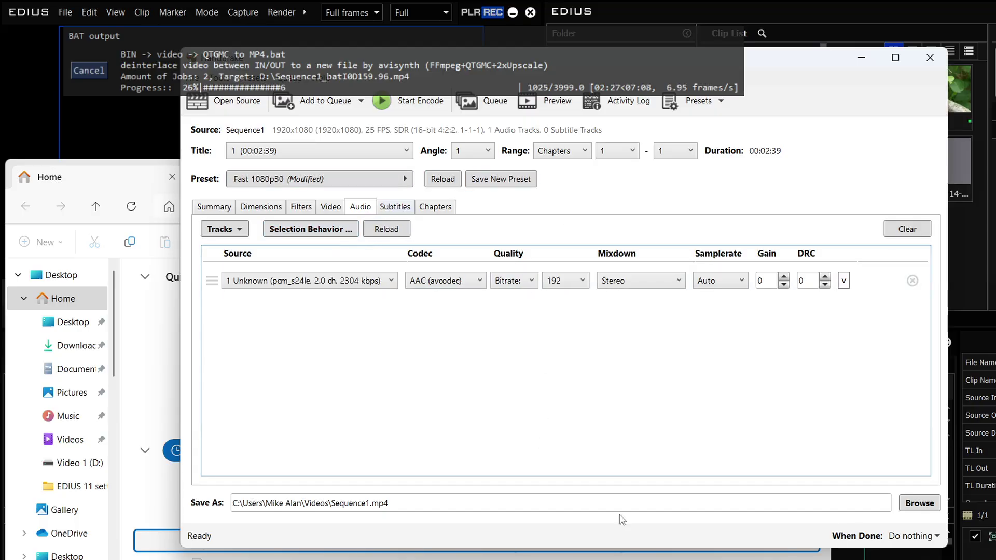
Reposition HandBrake and bring the QTGMC progress window on top of it.
{"action": "mouse_move", "coordinate": [761, 71]}
{"action": "left_mouse_down"}
{"action": "mouse_move", "coordinate": [751, 106]}
{"action": "mouse_move", "coordinate": [756, 85]}
{"action": "left_mouse_up"}
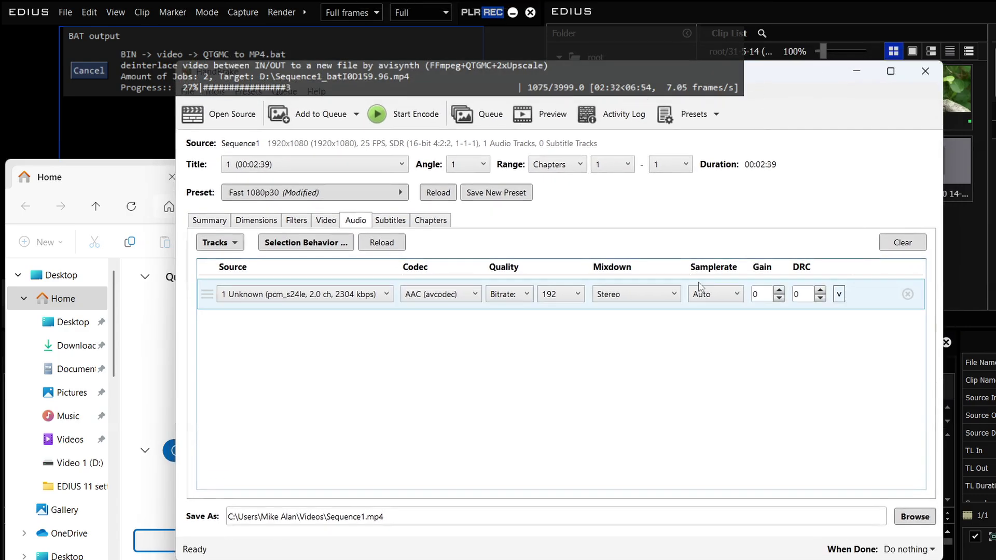
{"action": "left_click_drag", "start_coordinate": [779, 81], "coordinate": [734, 89]}
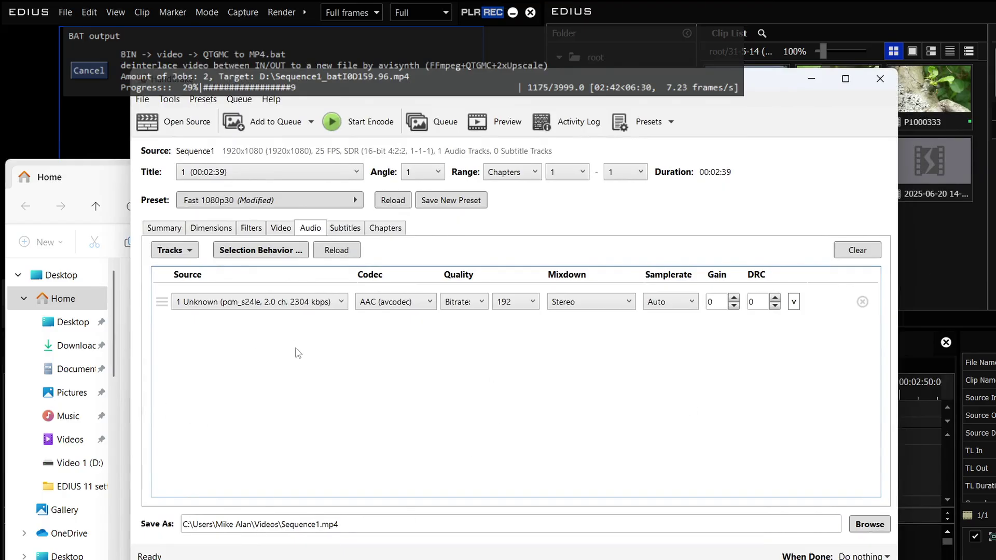
{"action": "left_click", "coordinate": [401, 83]}
{"action": "left_click_drag", "start_coordinate": [400, 82], "coordinate": [424, 130]}
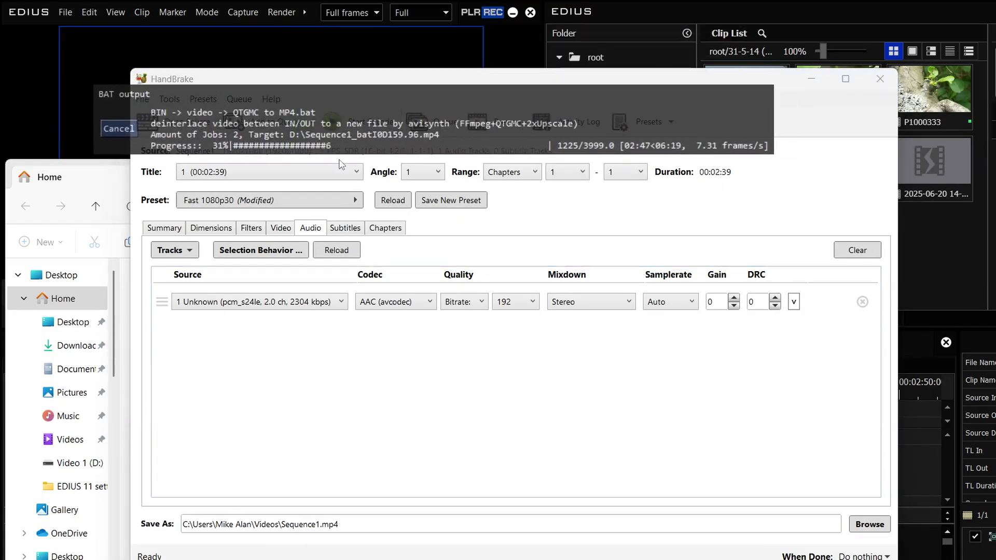